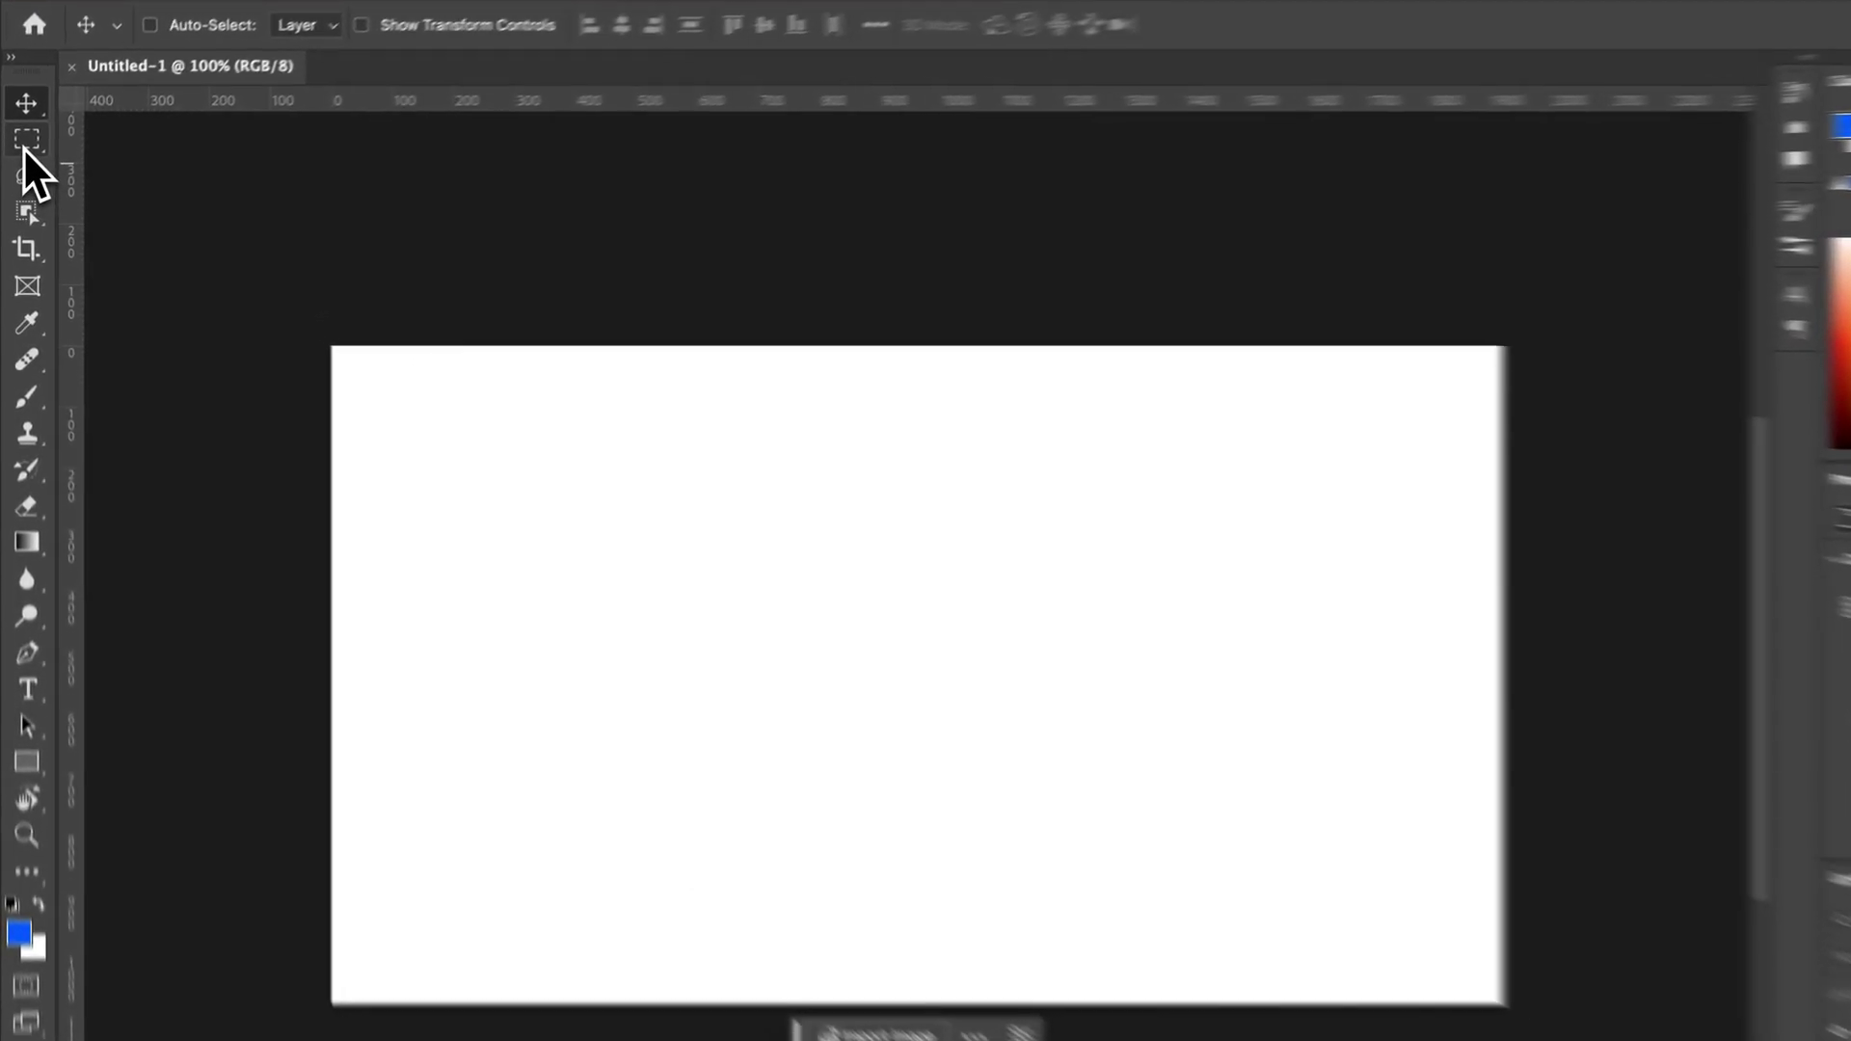
# - Draw a circular selection about 669 px across with the Elliptical Marquee, centred at 200% zoom
pyautogui.rightClick(21, 160)
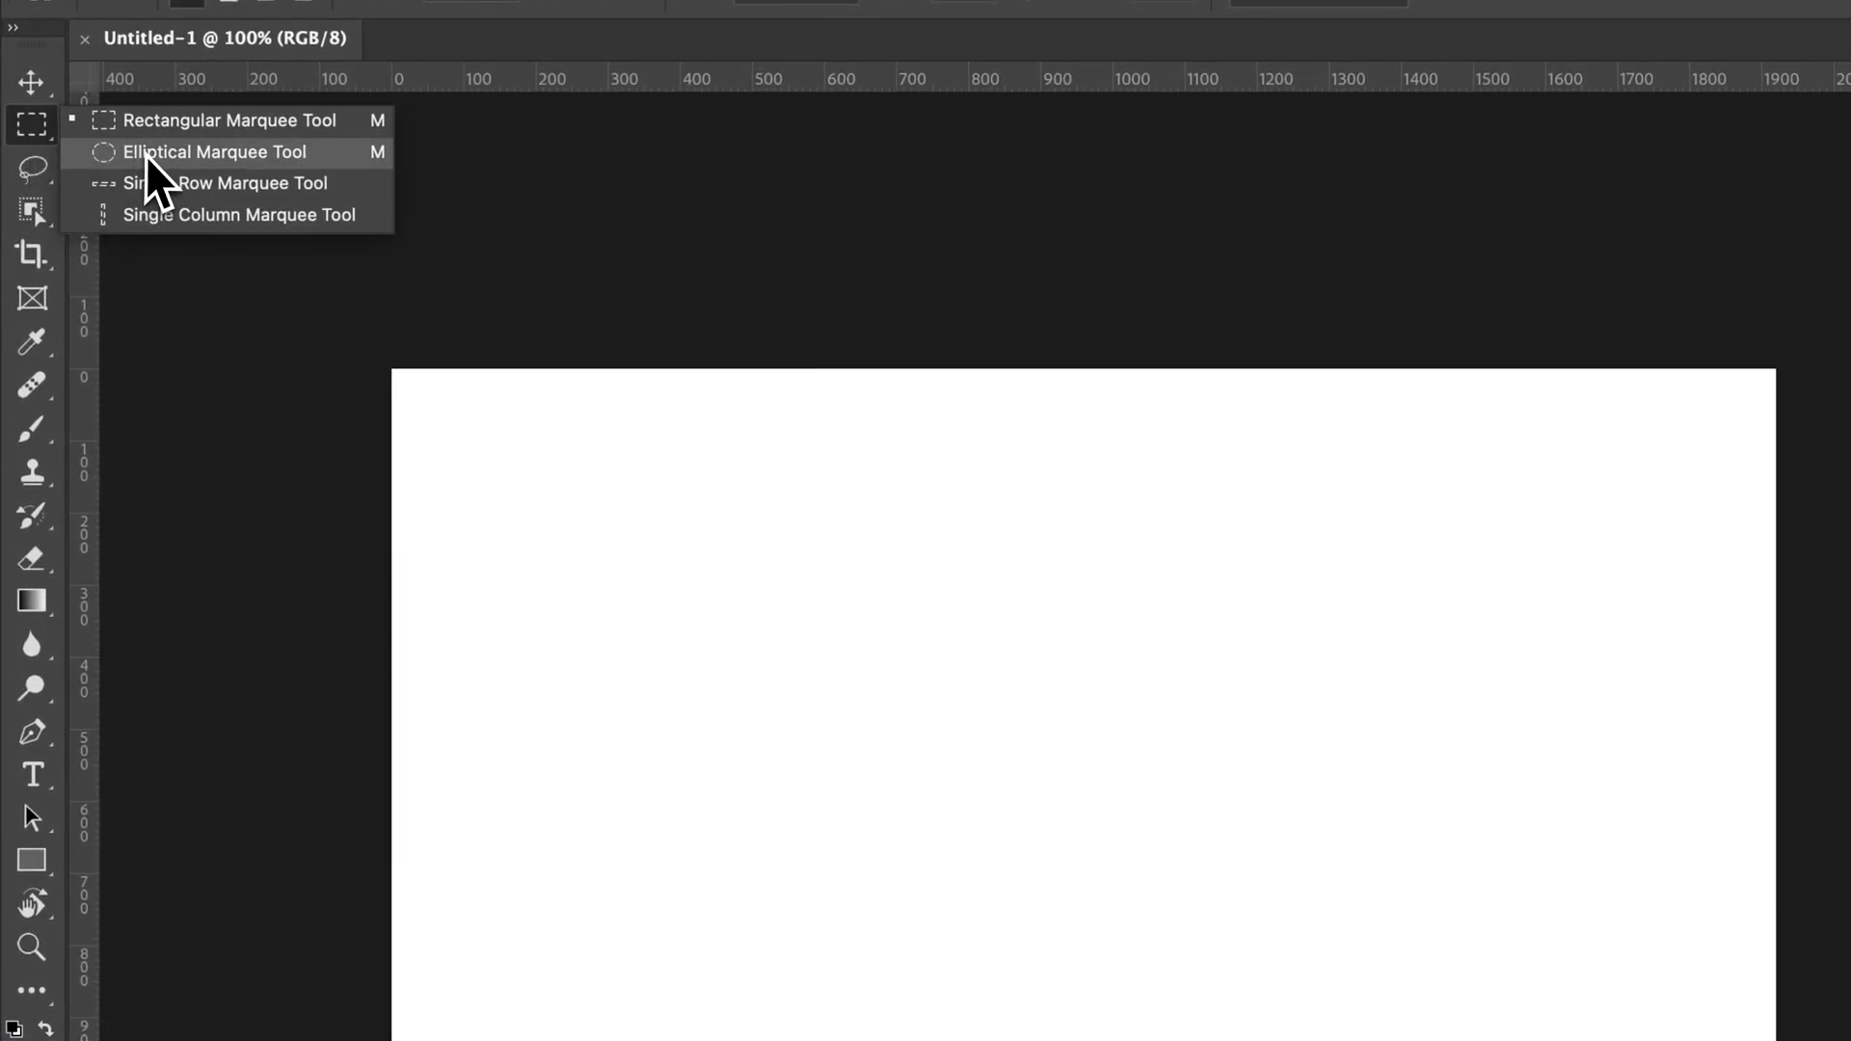
pyautogui.click(218, 157)
pyautogui.moveTo(648, 515); pyautogui.dragTo(1083, 935)
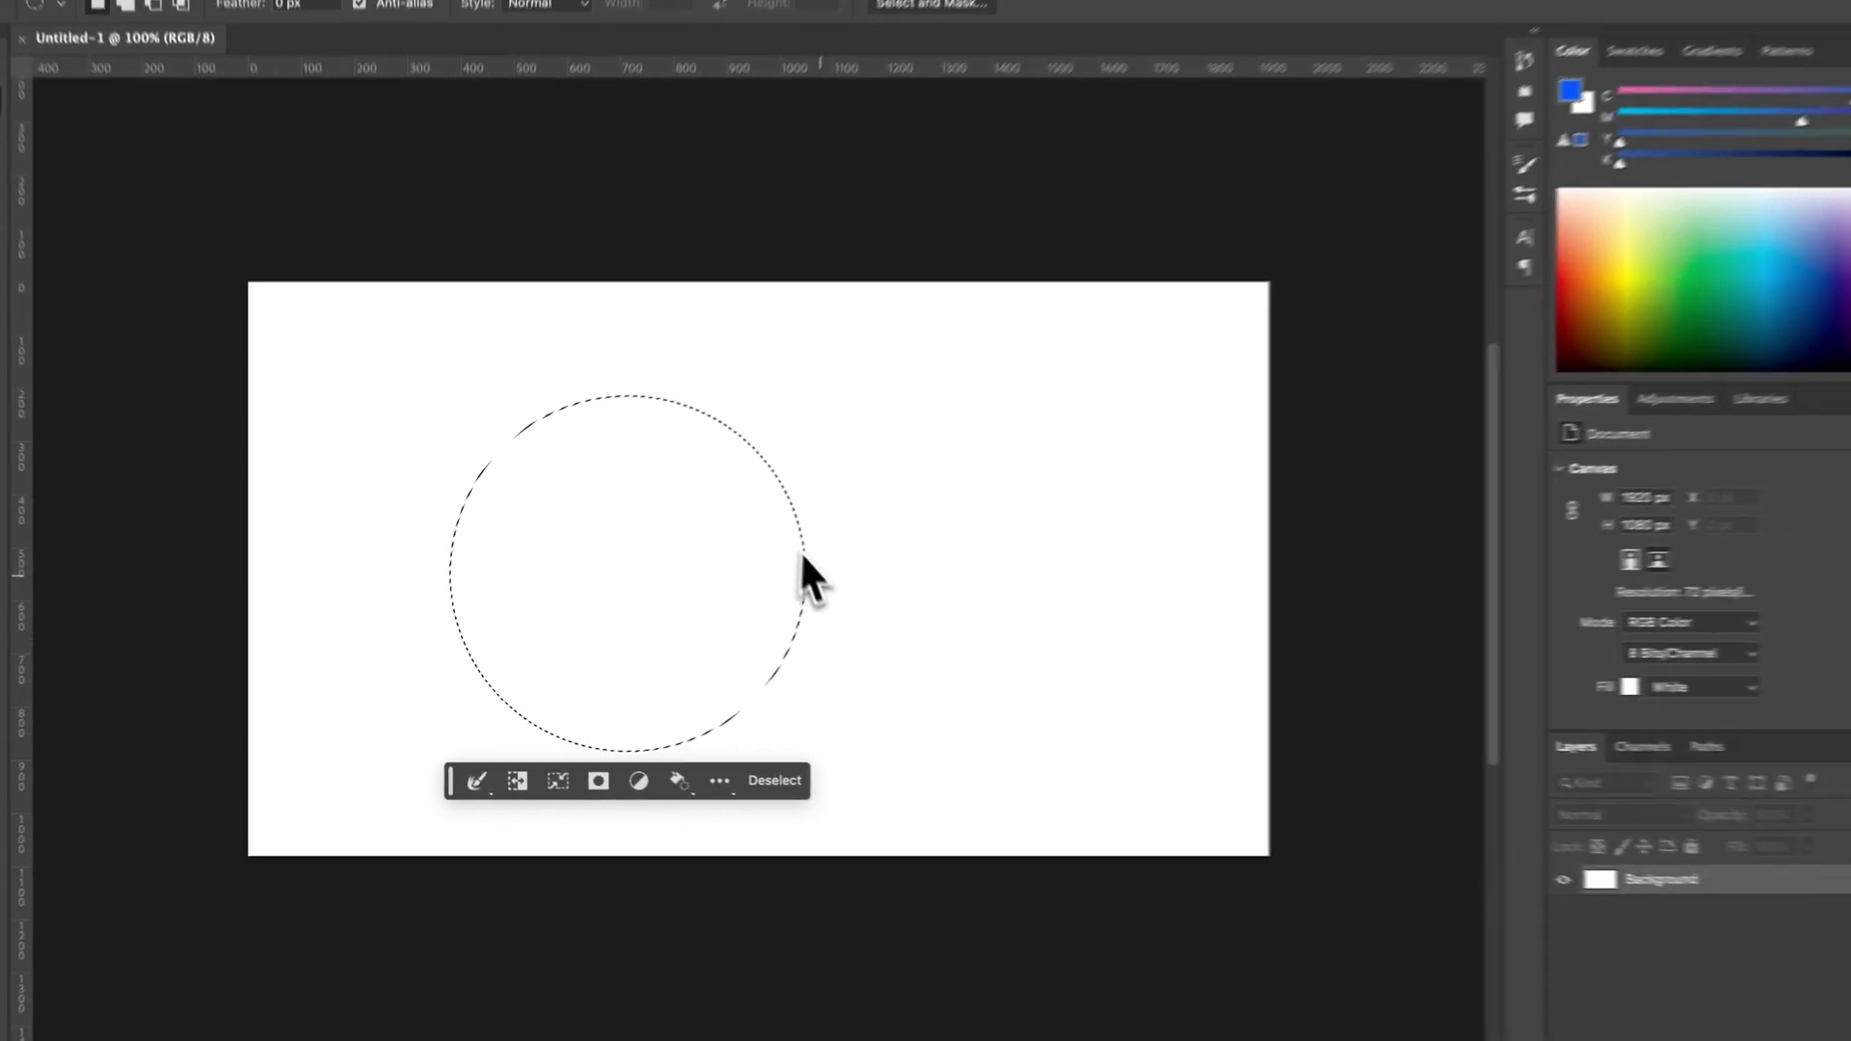
pyautogui.press('super+equal')
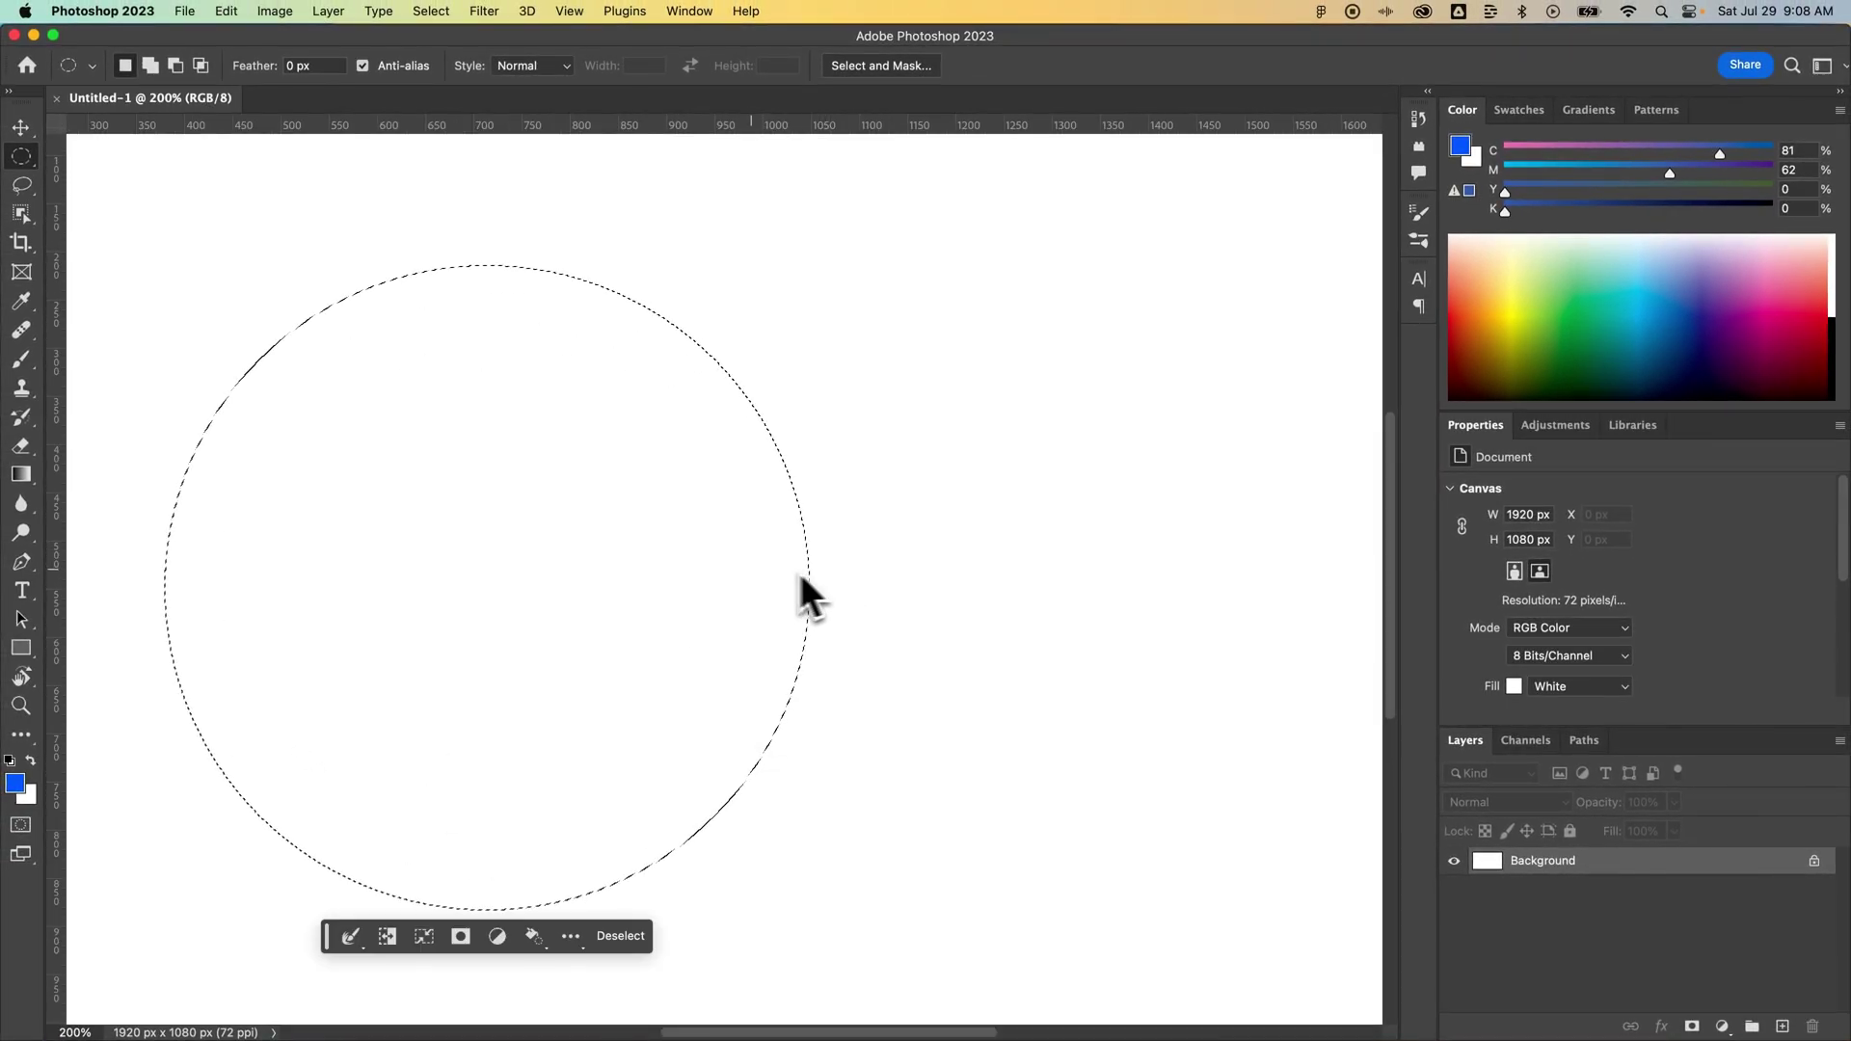
pyautogui.moveTo(742, 559); pyautogui.dragTo(880, 537)
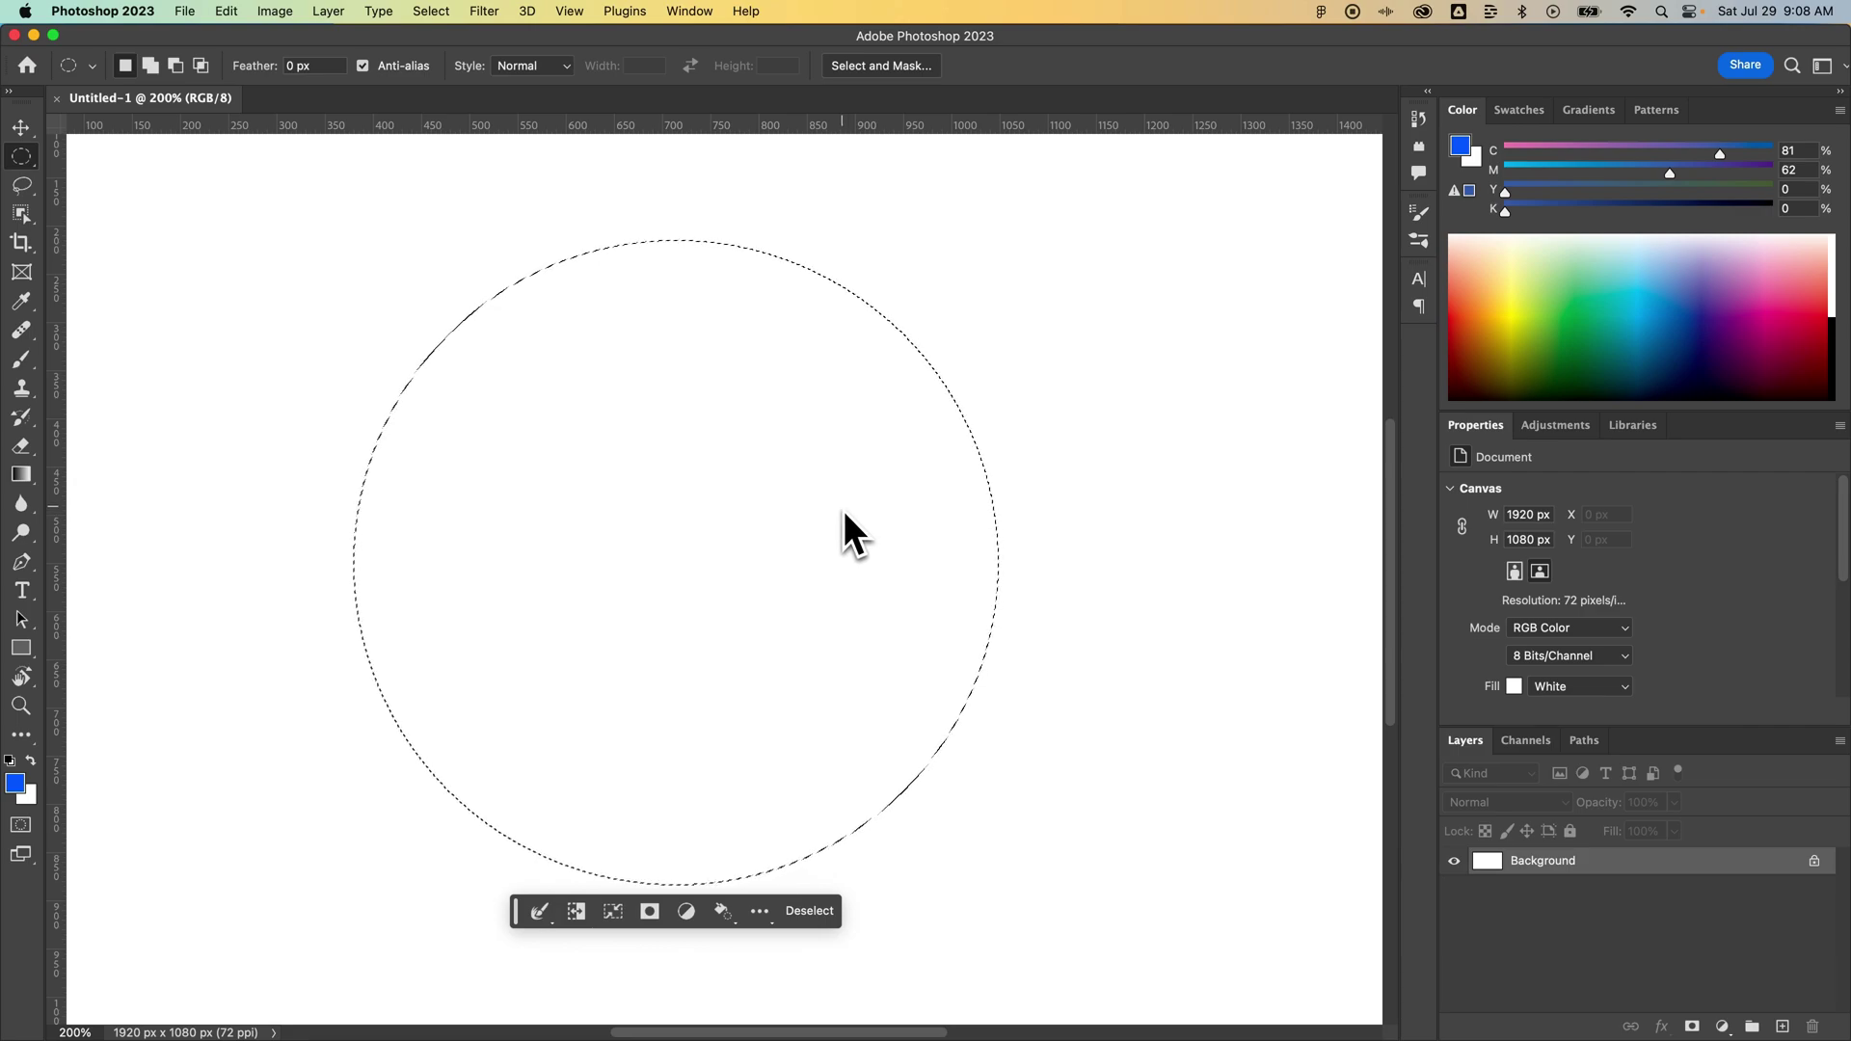
# - Set the Fill dialog's contents to a custom purple colour, hex 823bed
pyautogui.click(225, 11)
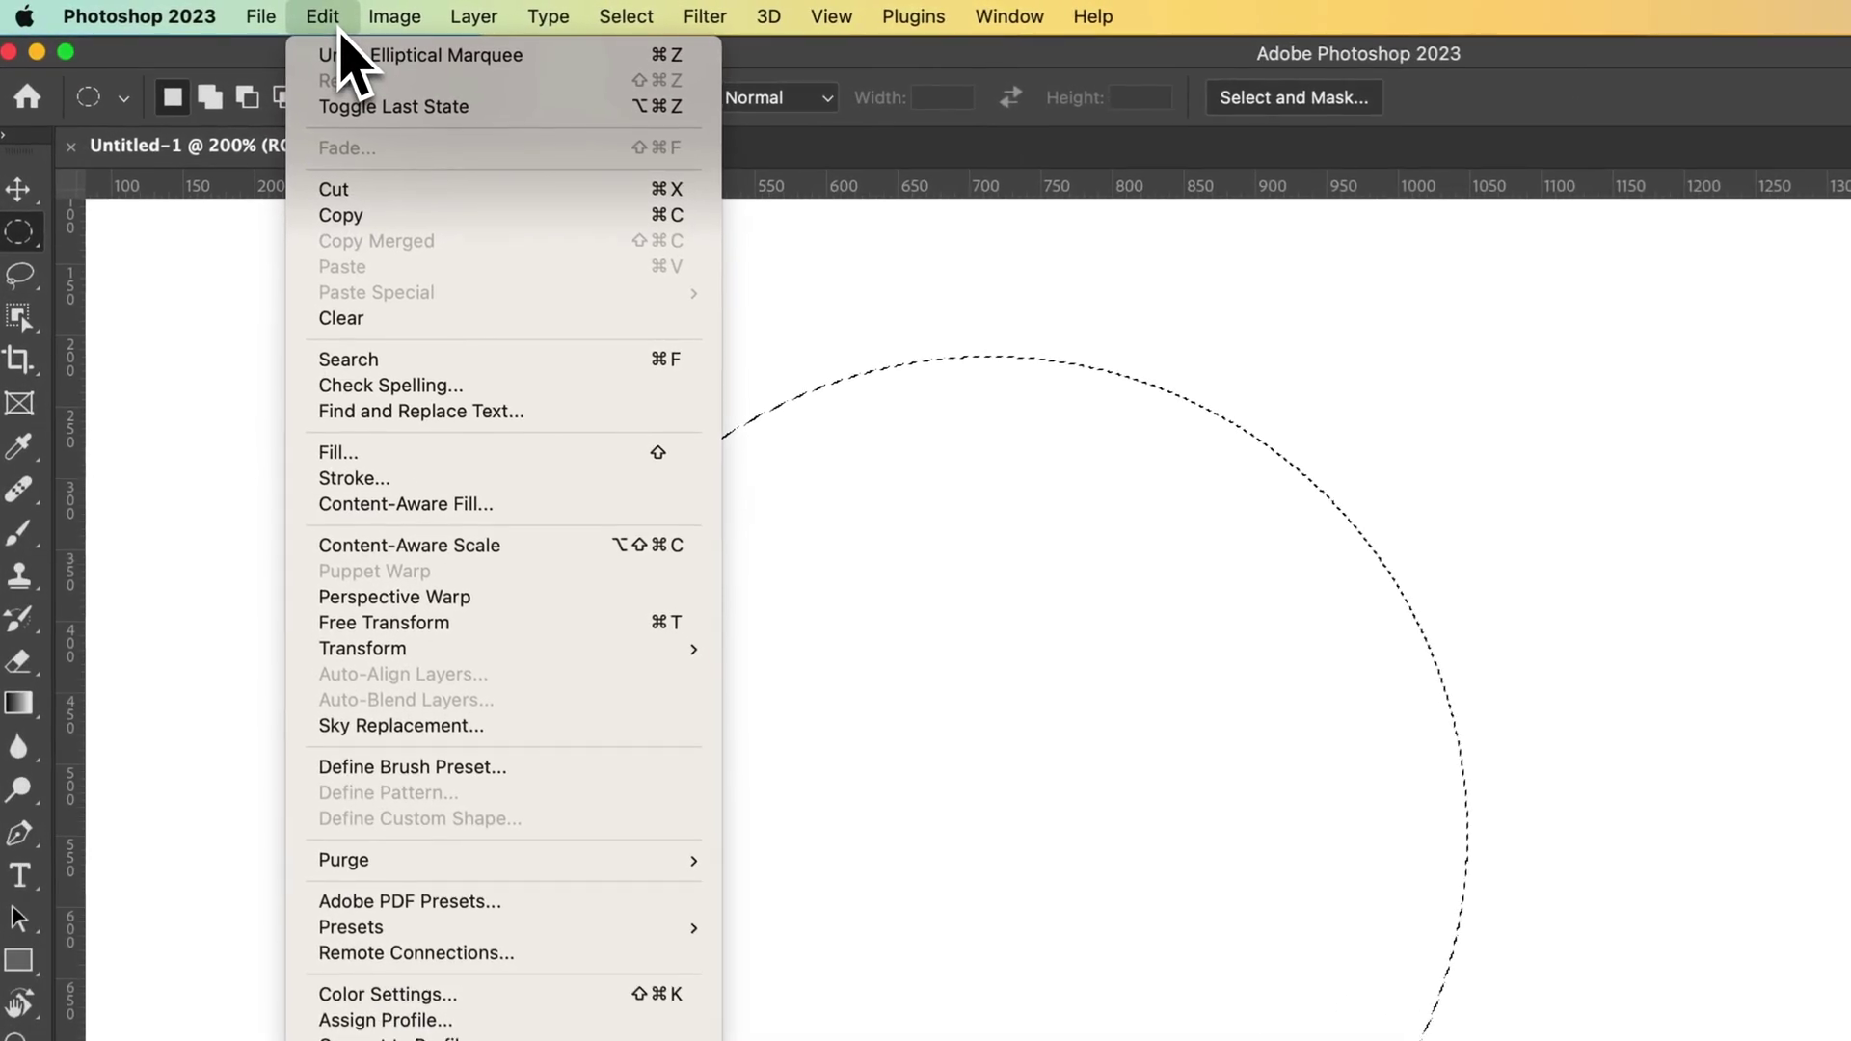
pyautogui.click(366, 457)
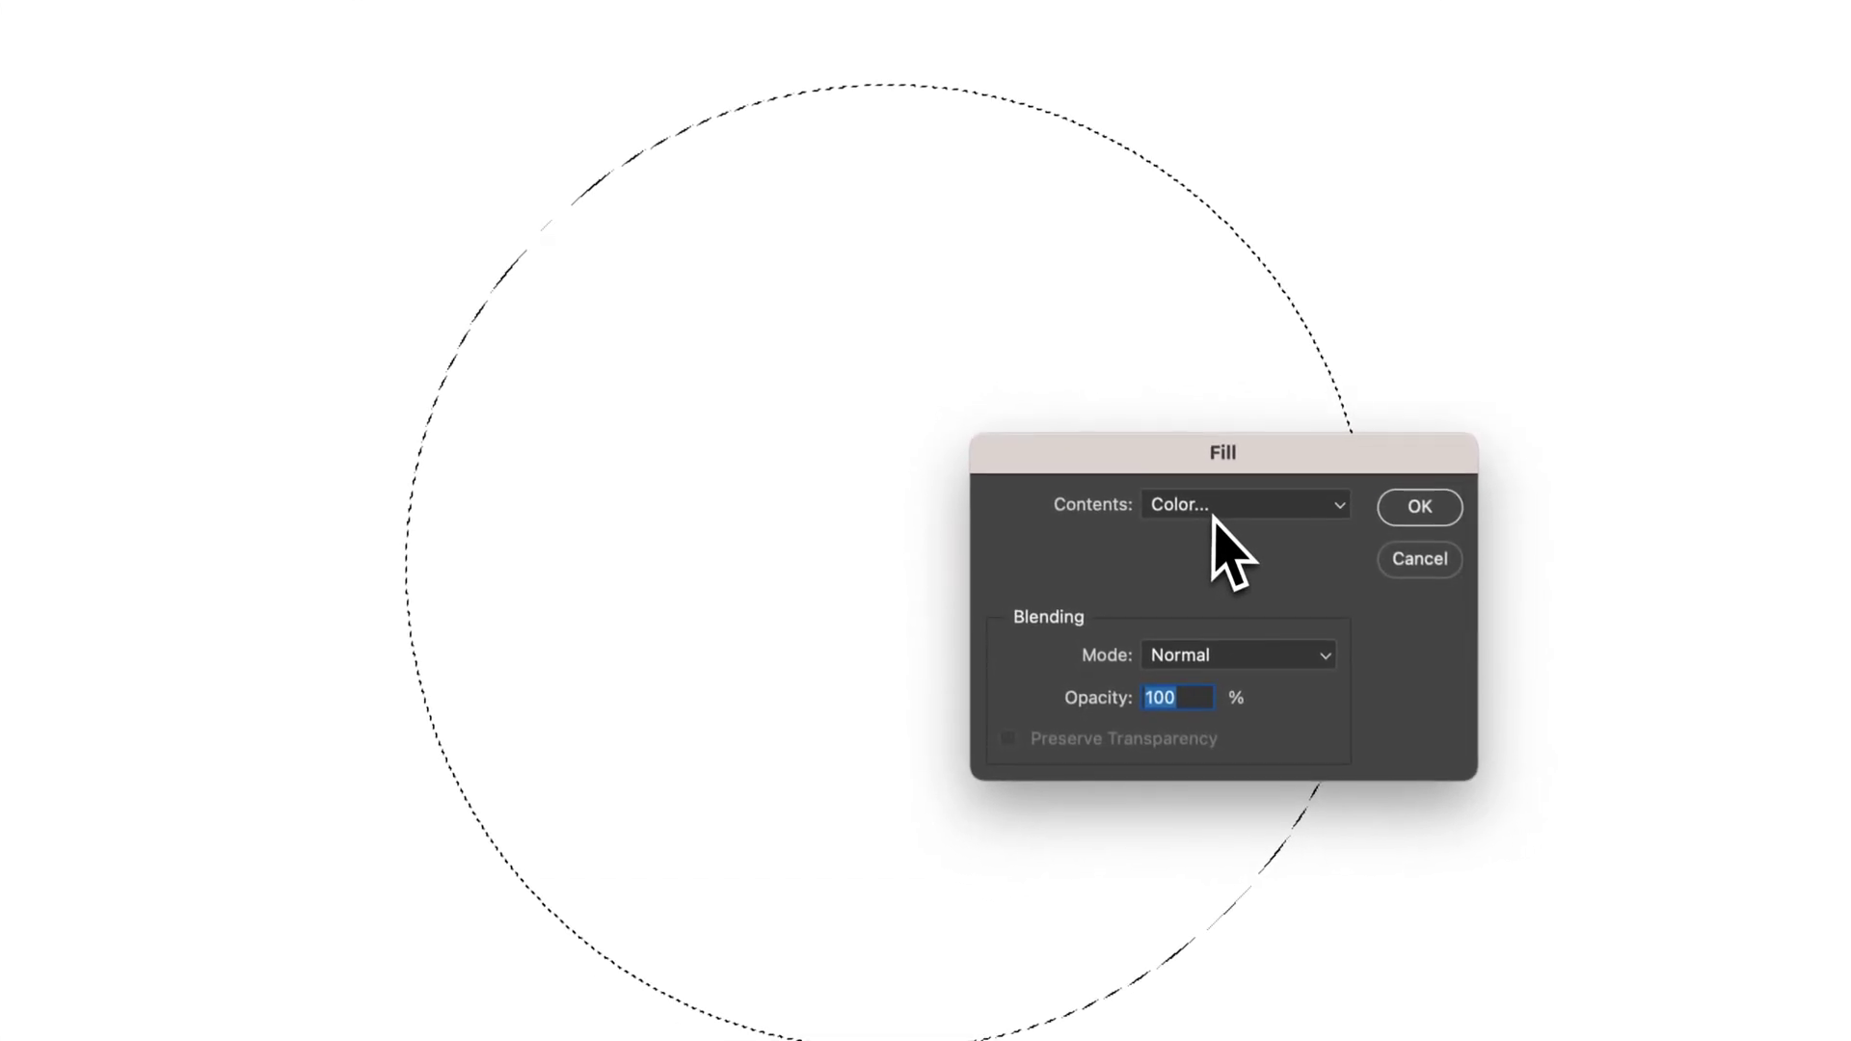
pyautogui.click(1213, 502)
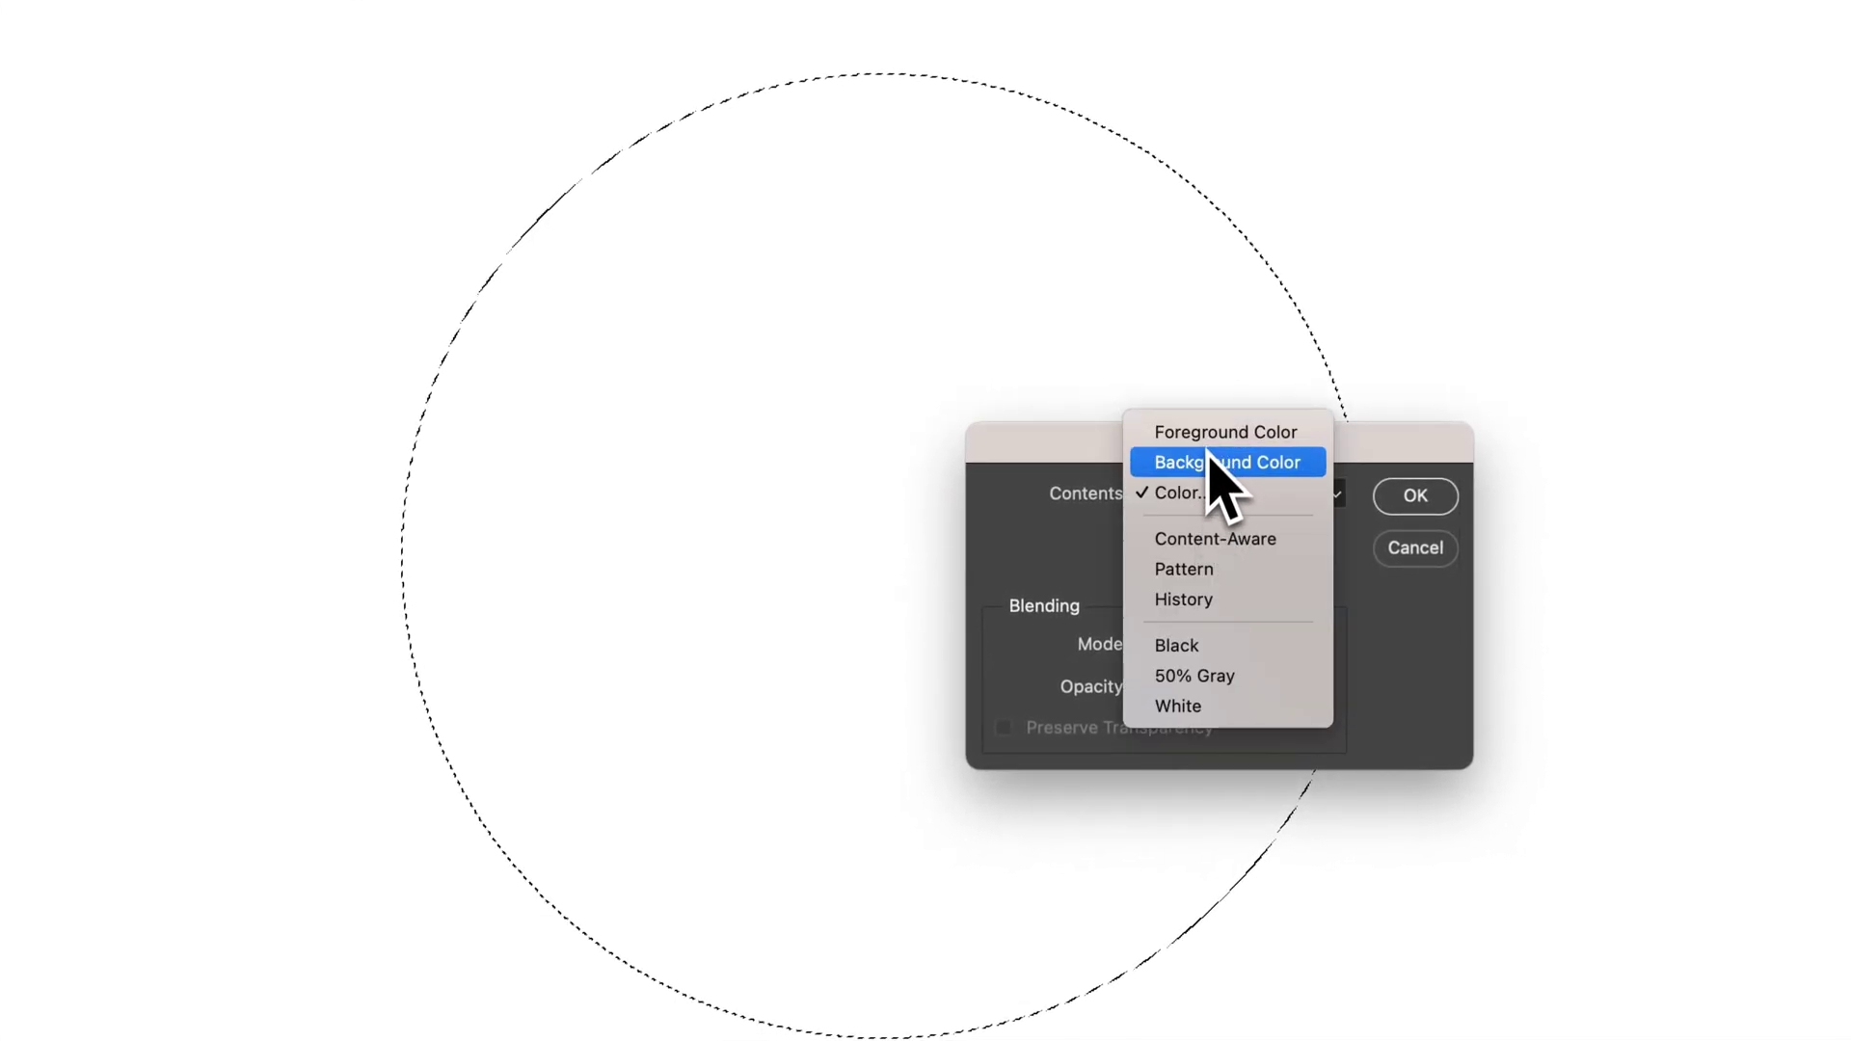
pyautogui.click(1118, 526)
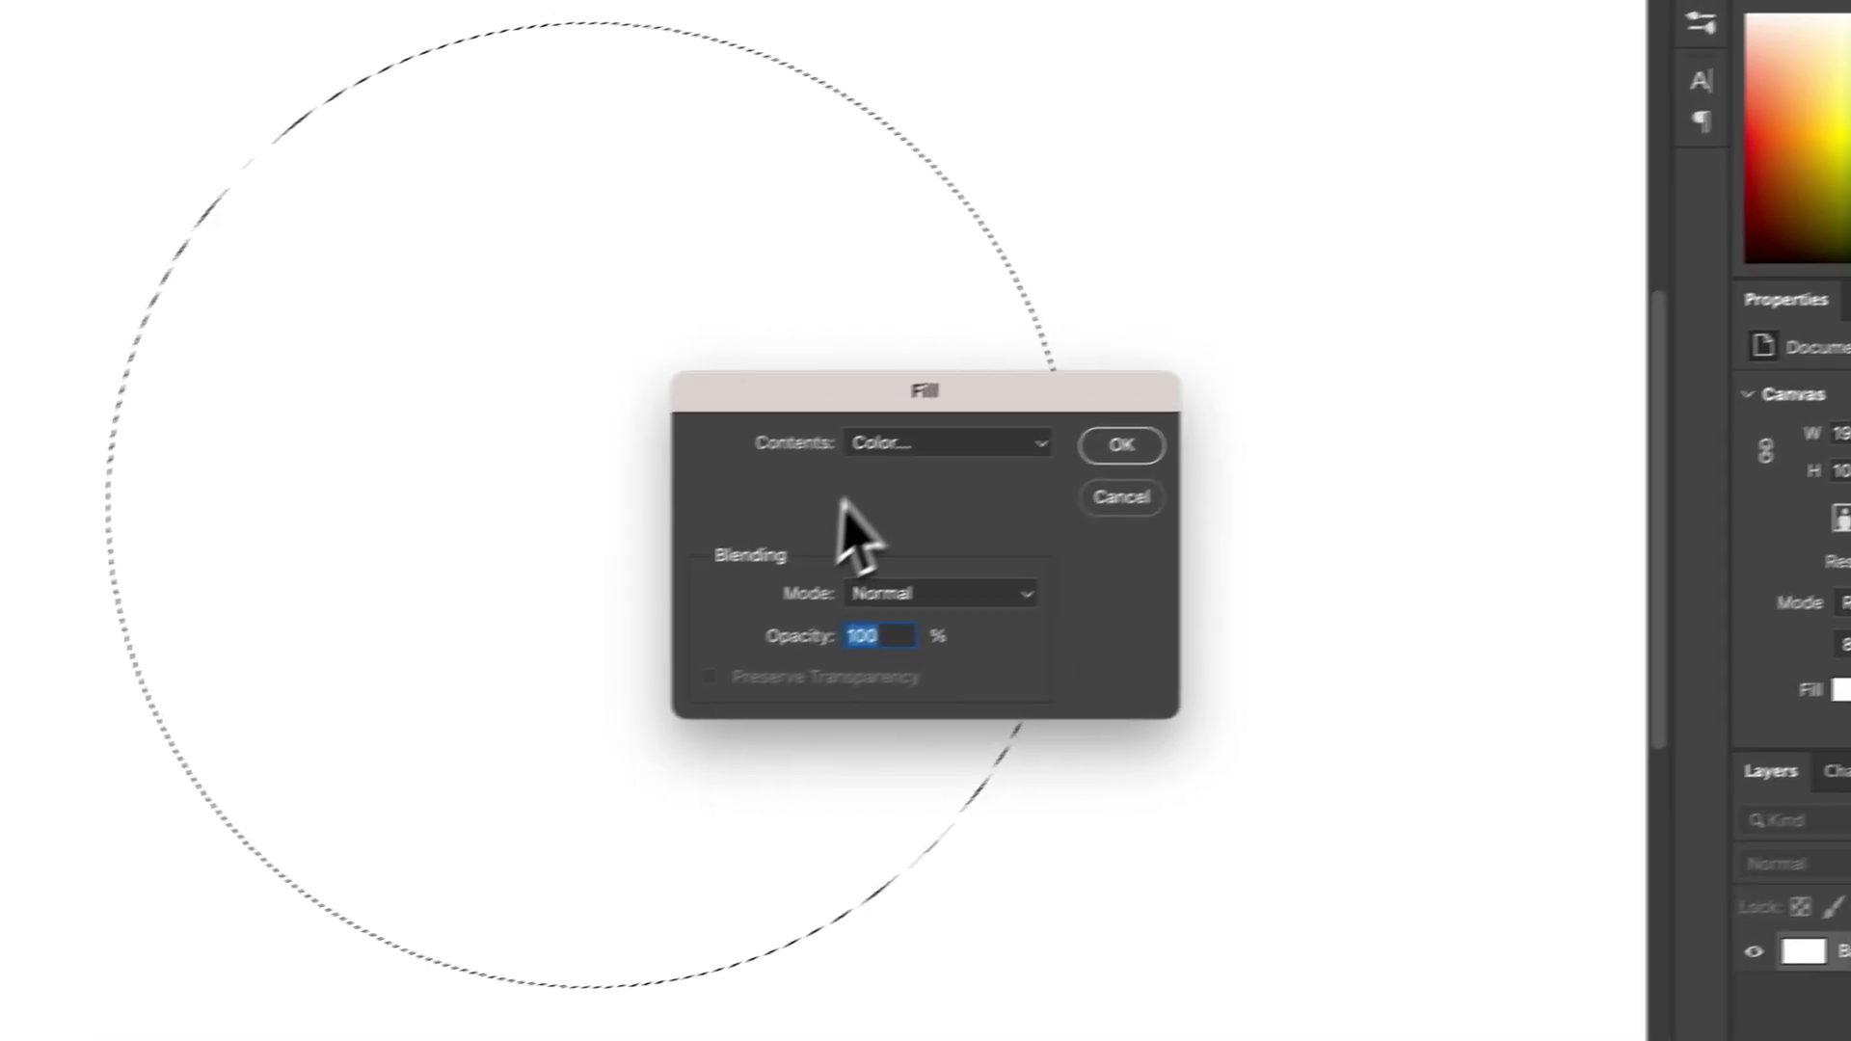
pyautogui.click(892, 444)
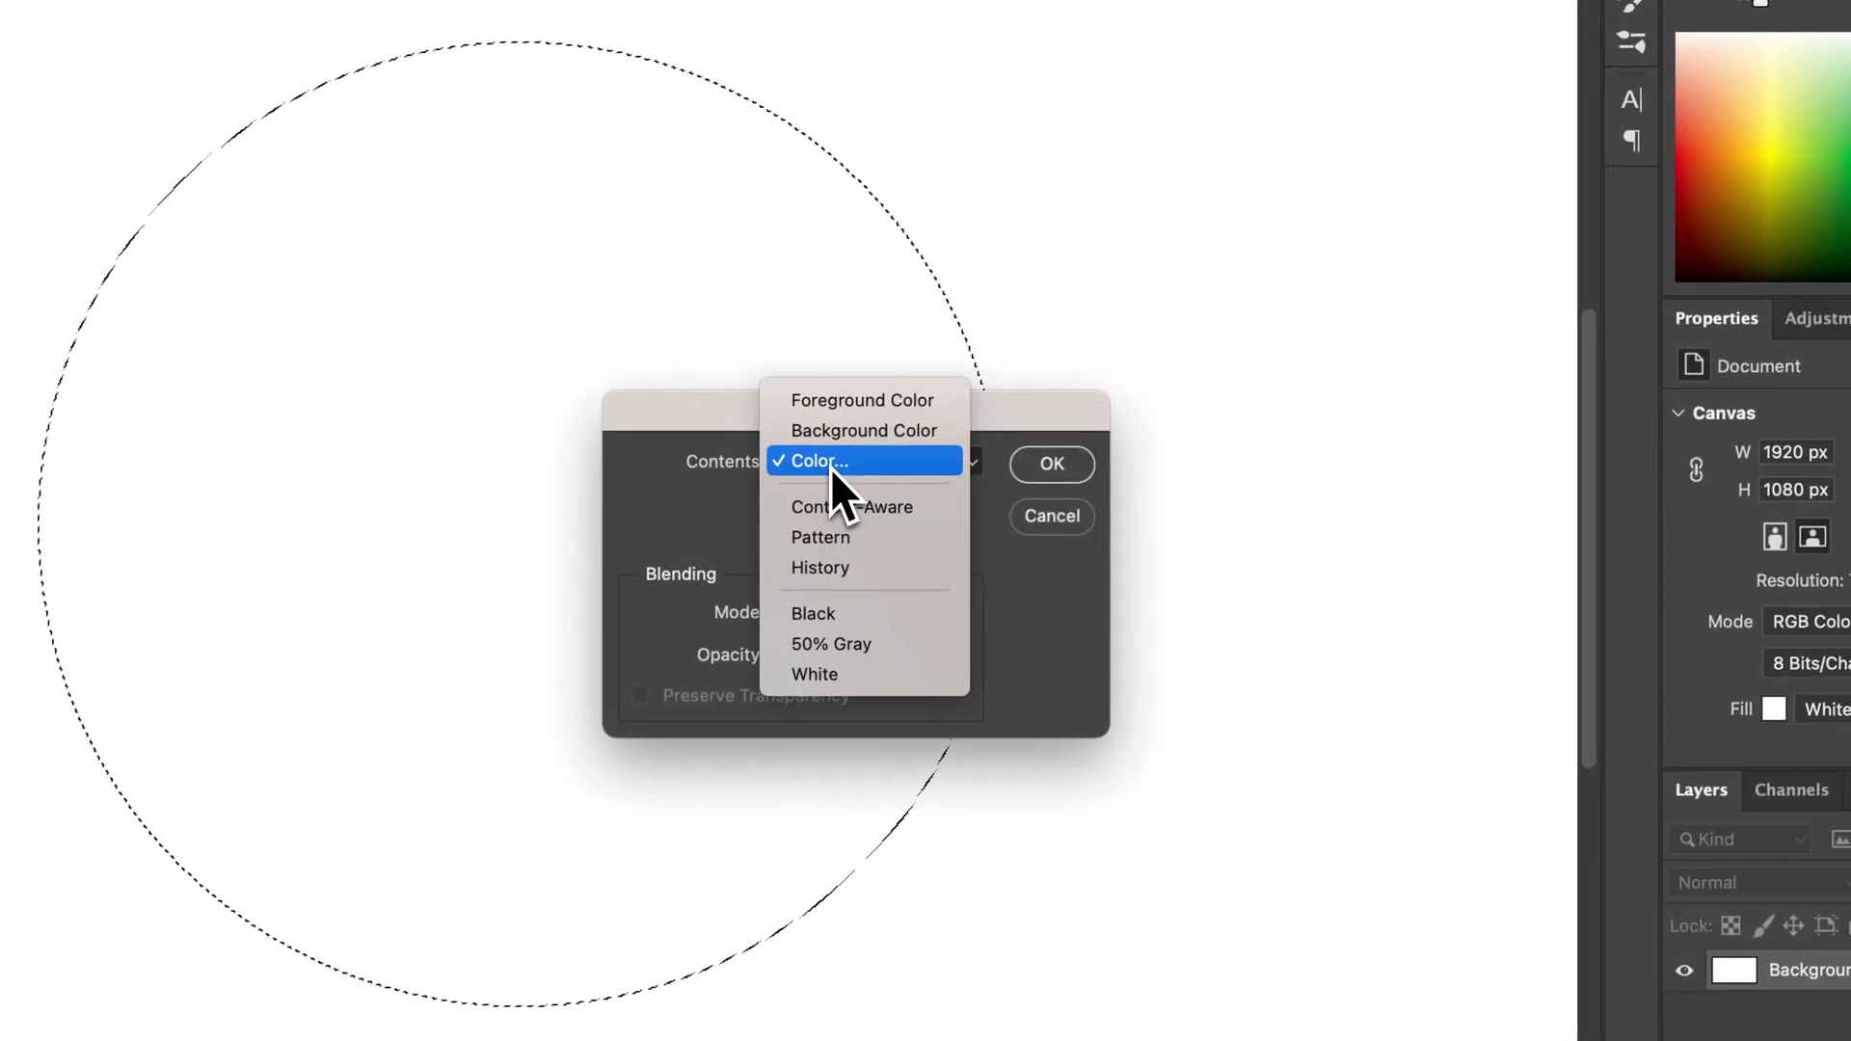
pyautogui.click(900, 445)
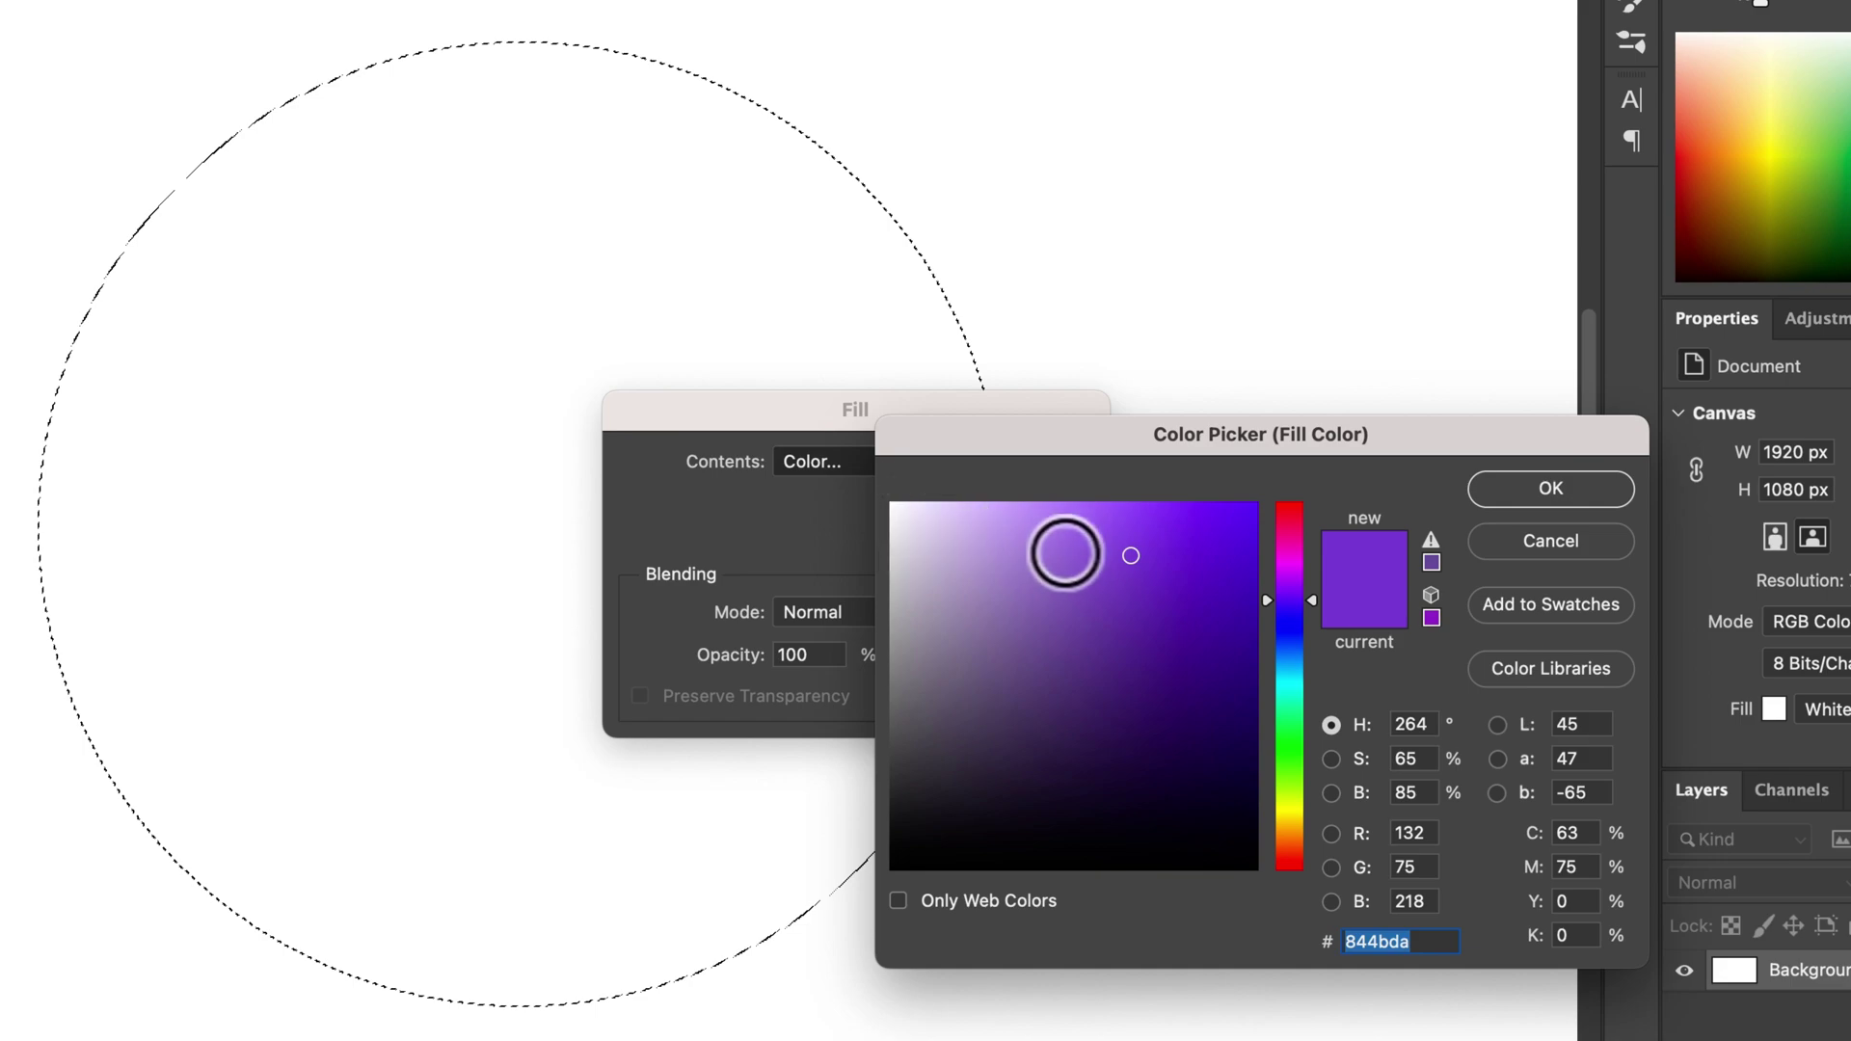
pyautogui.moveTo(1119, 554)
pyautogui.mouseDown()
pyautogui.moveTo(1140, 599)
pyautogui.moveTo(1194, 529)
pyautogui.moveTo(1167, 529)
pyautogui.mouseUp()
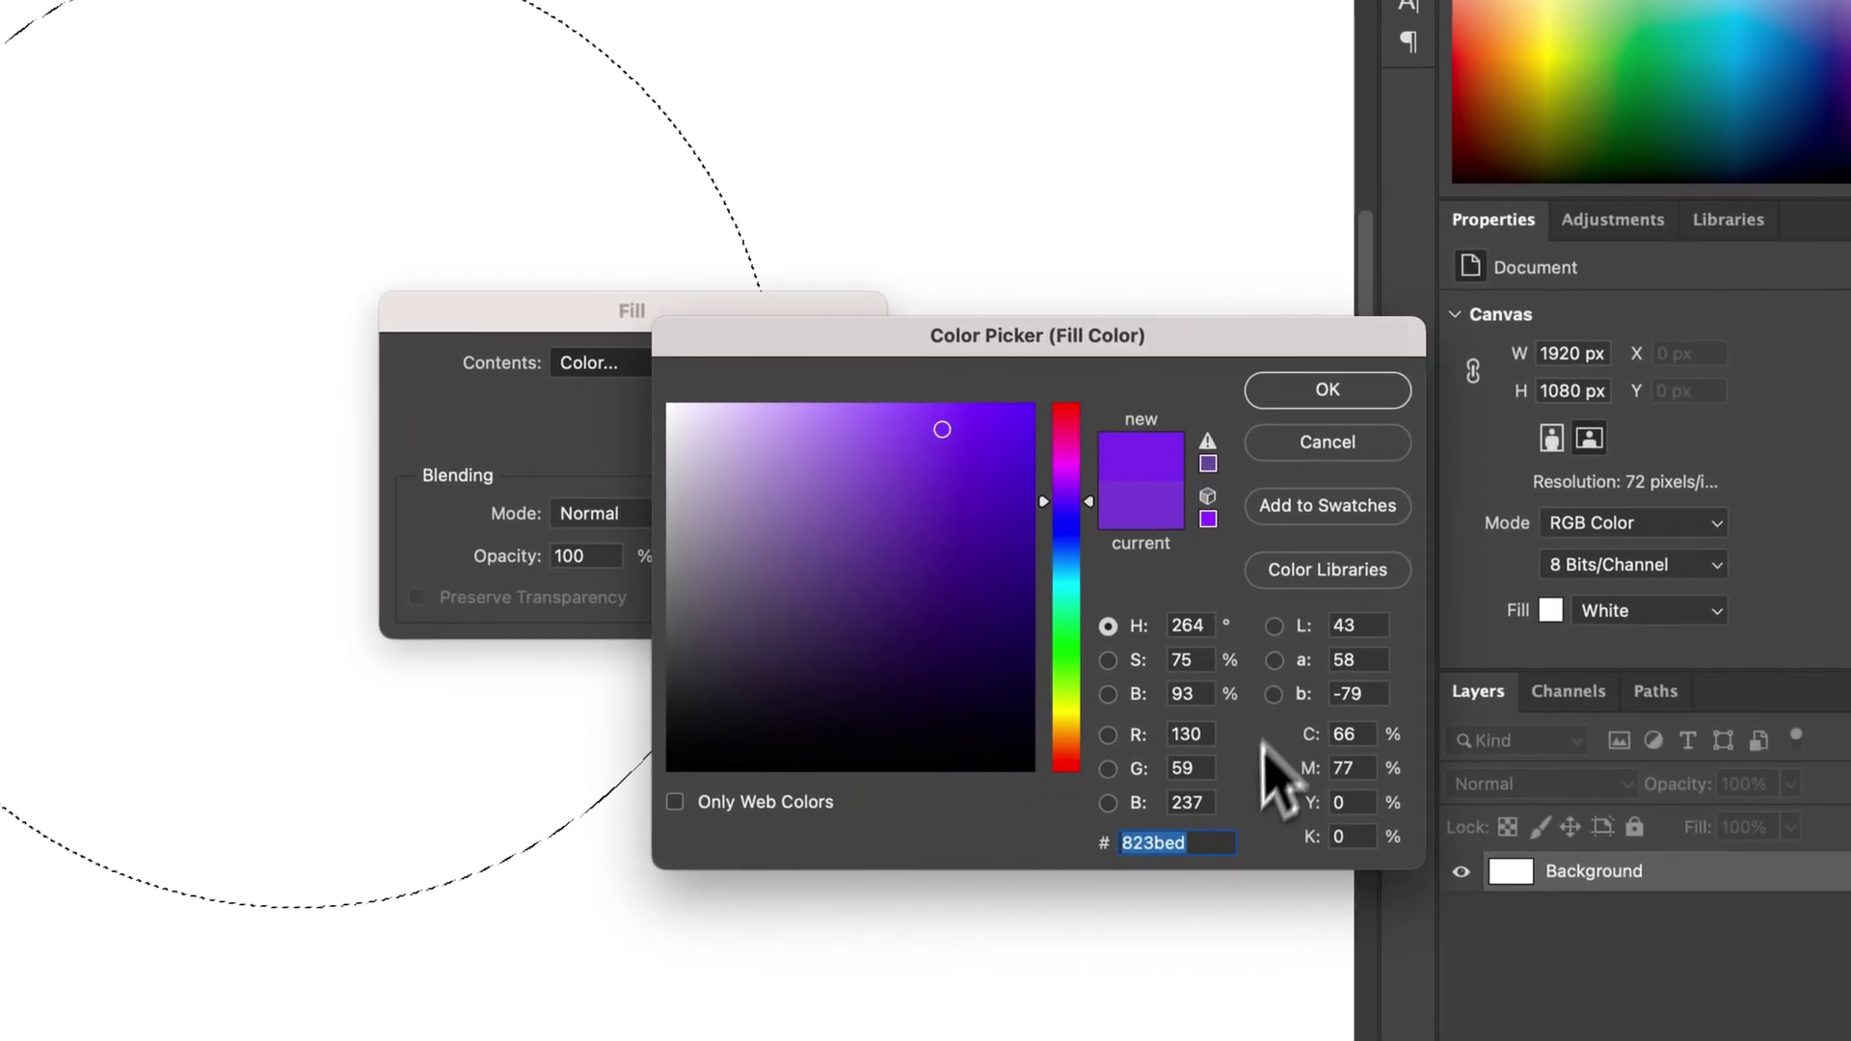
pyautogui.click(1440, 939)
pyautogui.doubleClick(1212, 840)
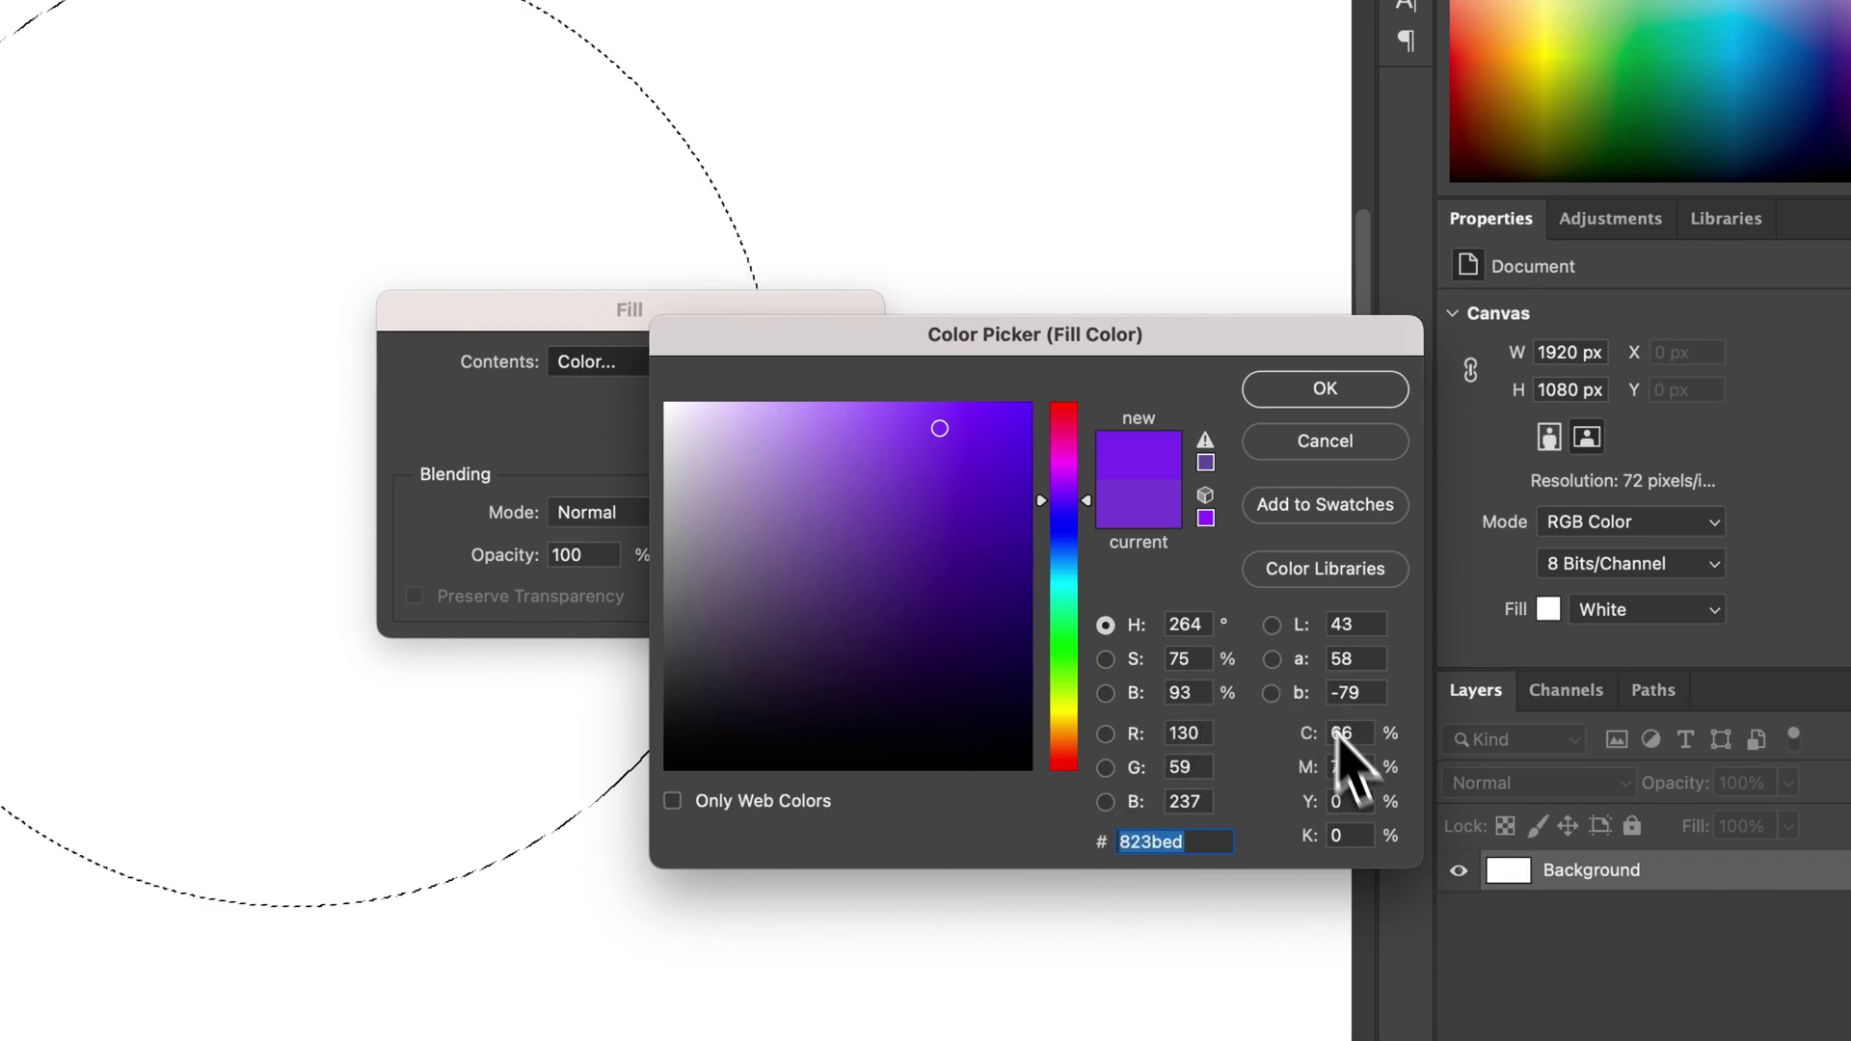
pyautogui.click(1313, 395)
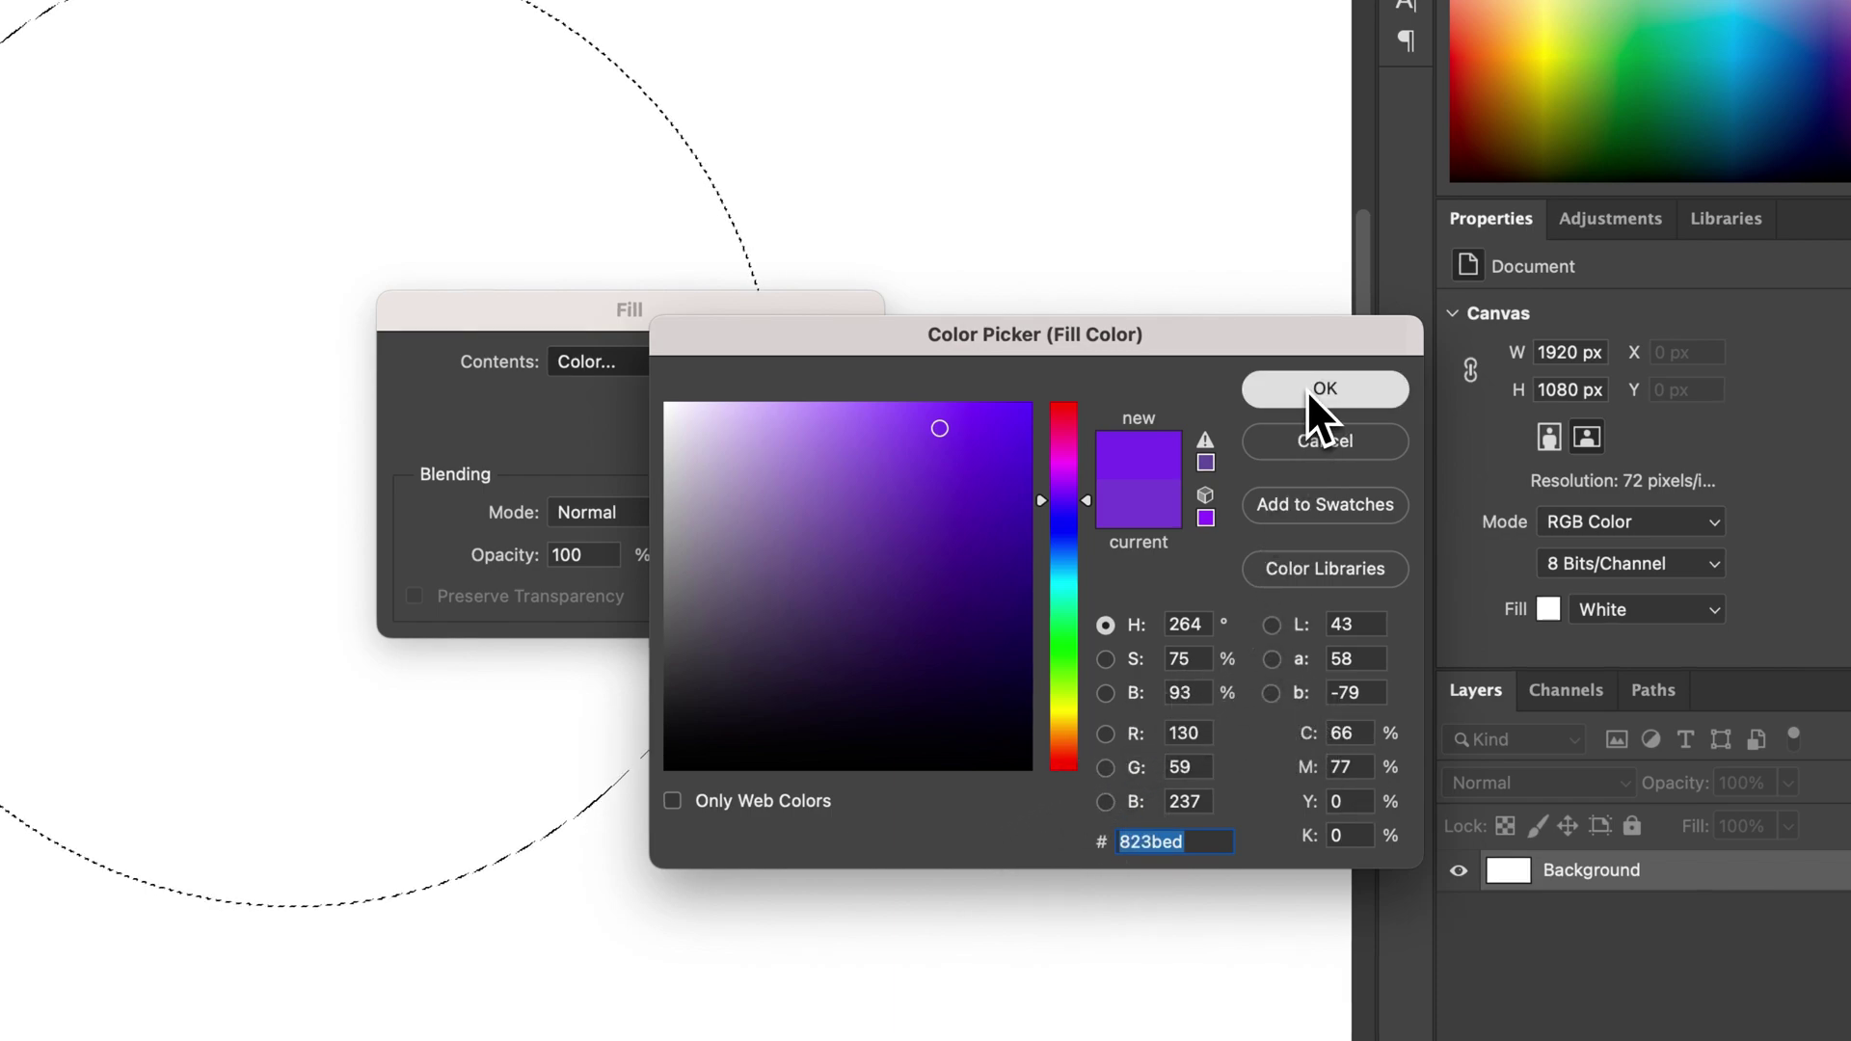
# - Fill the circle purple, deselect it, and draw a second circular selection to its right
pyautogui.click(829, 369)
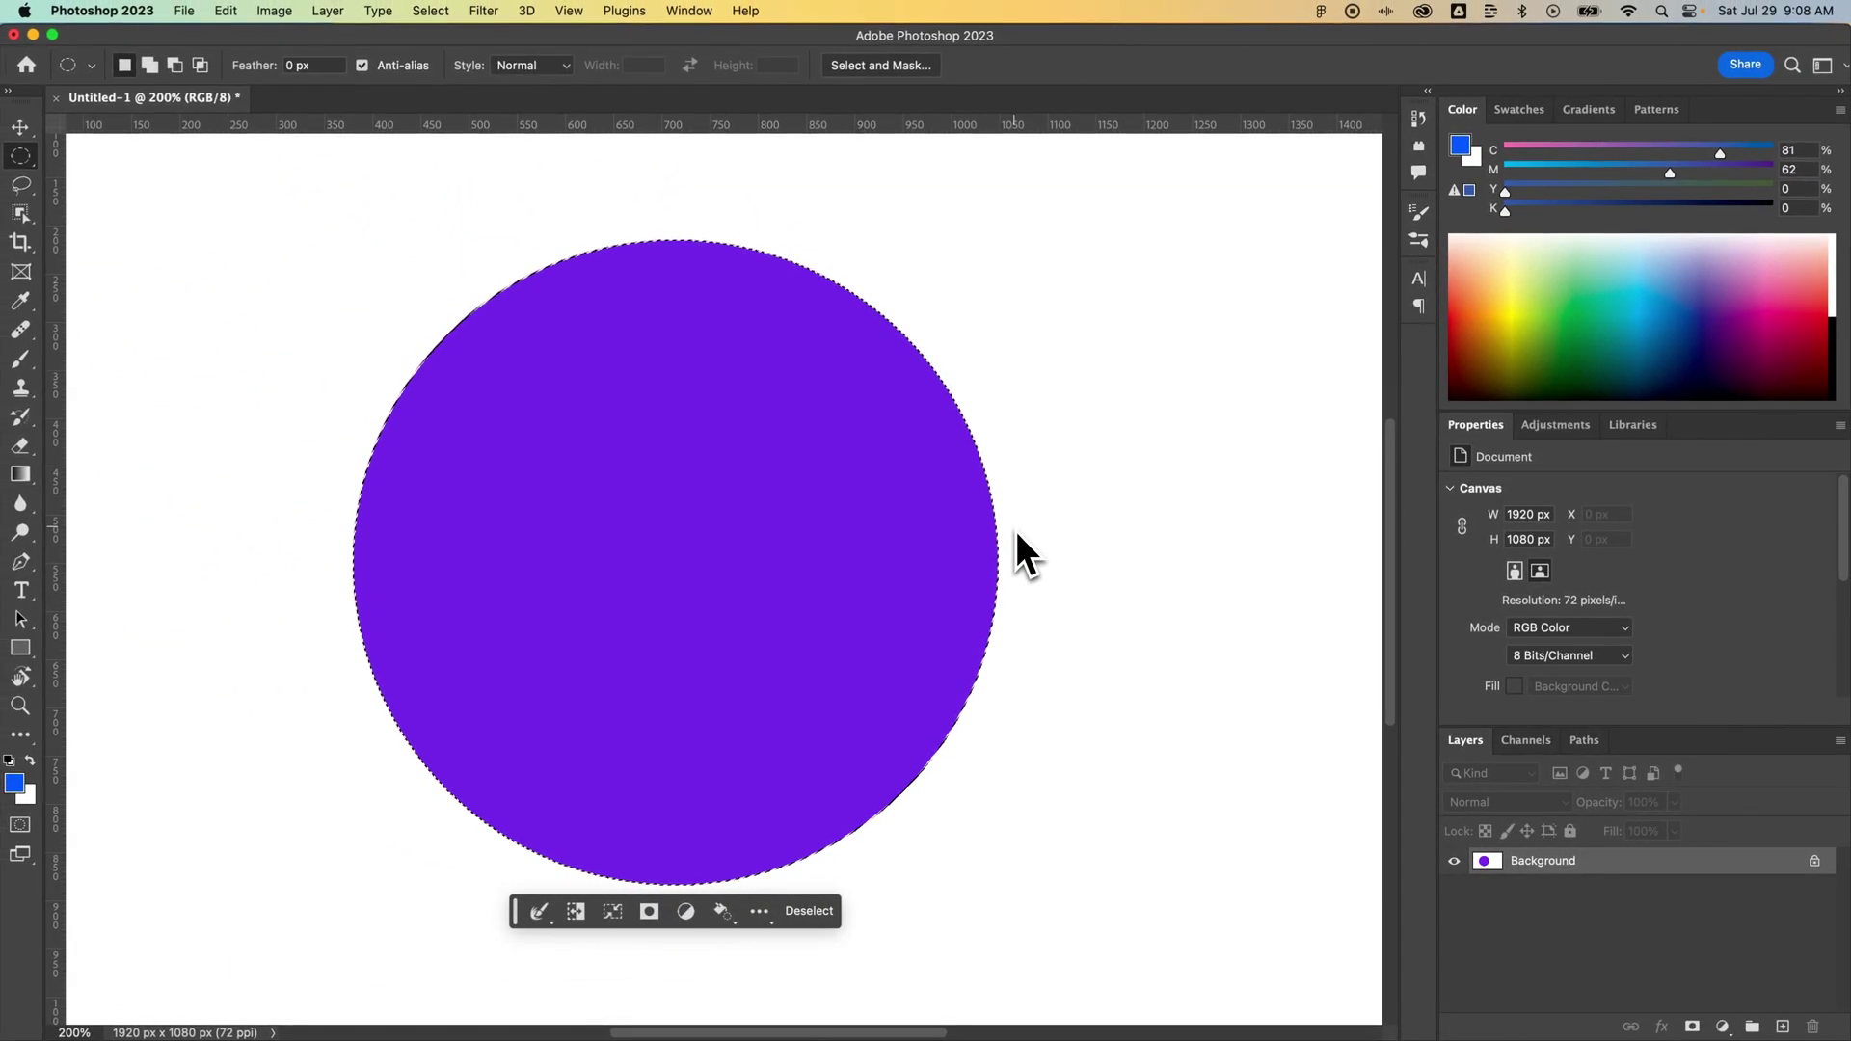
pyautogui.press('super+1')
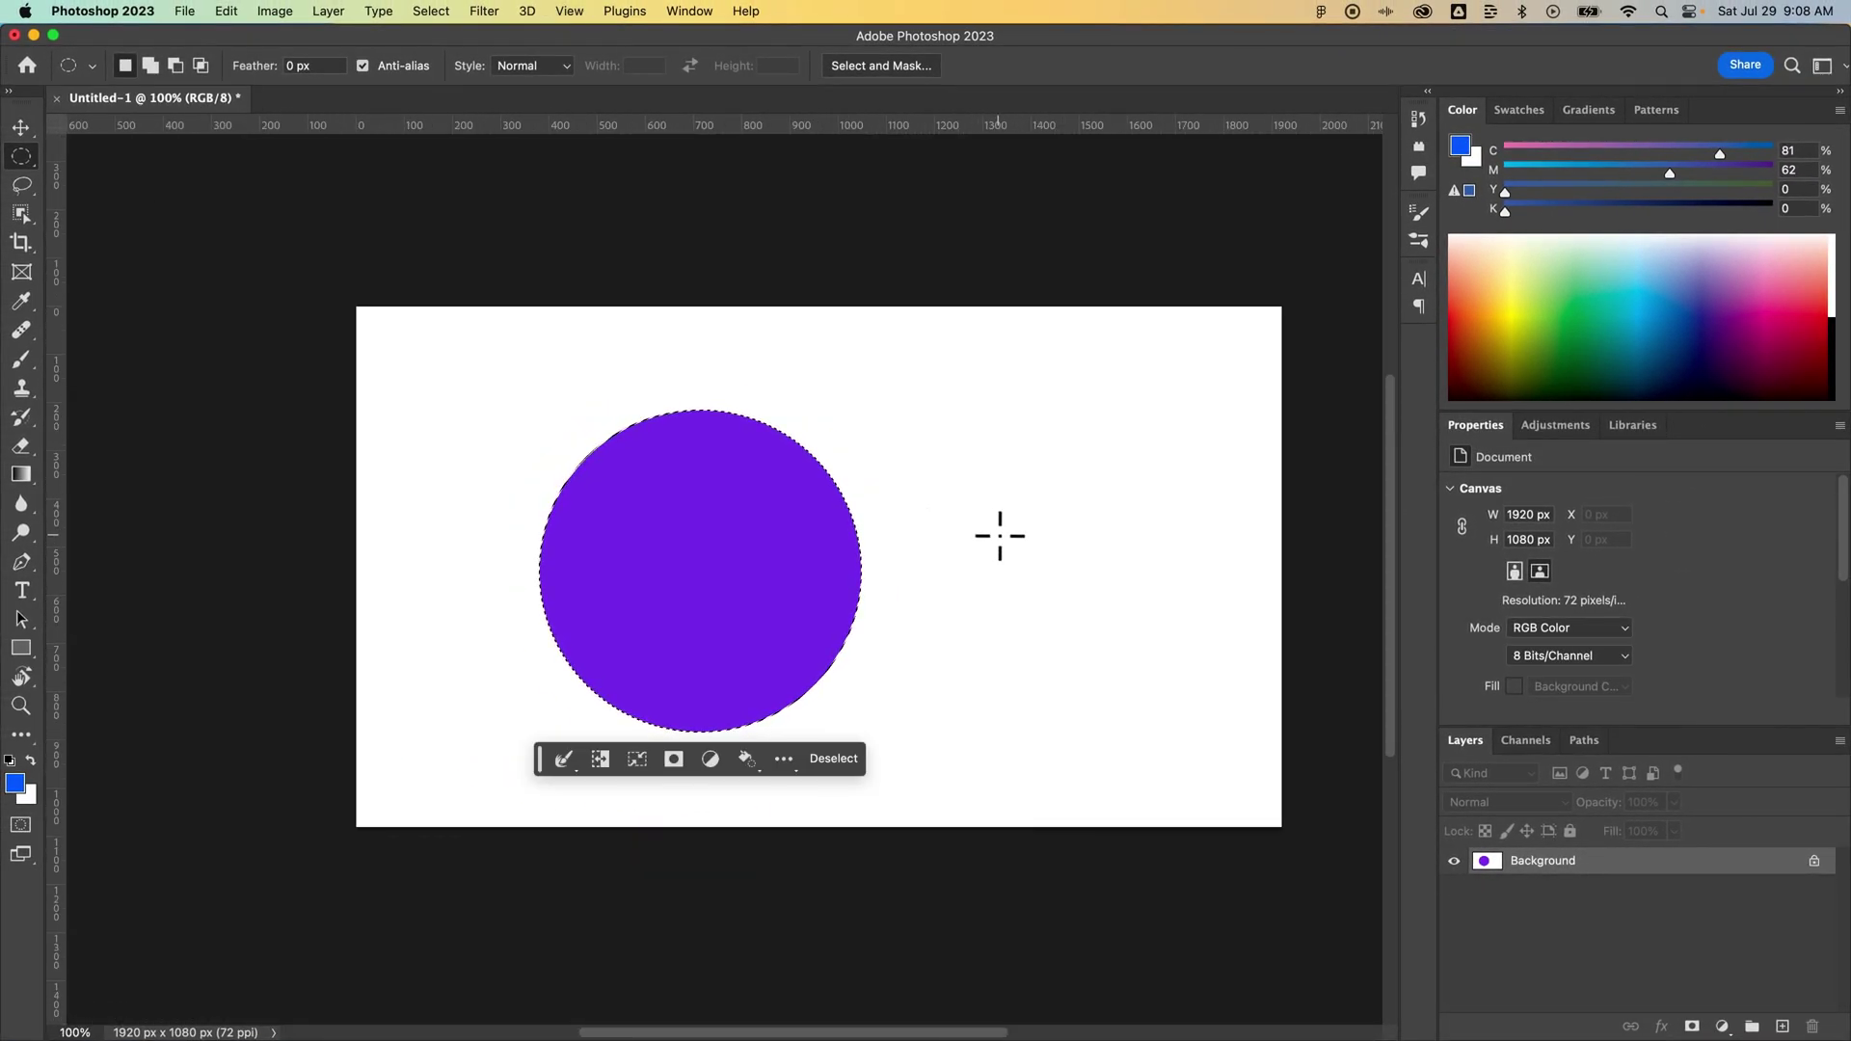
pyautogui.press('super+d')
pyautogui.moveTo(921, 409); pyautogui.dragTo(715, 611)
pyautogui.press('super+equal')
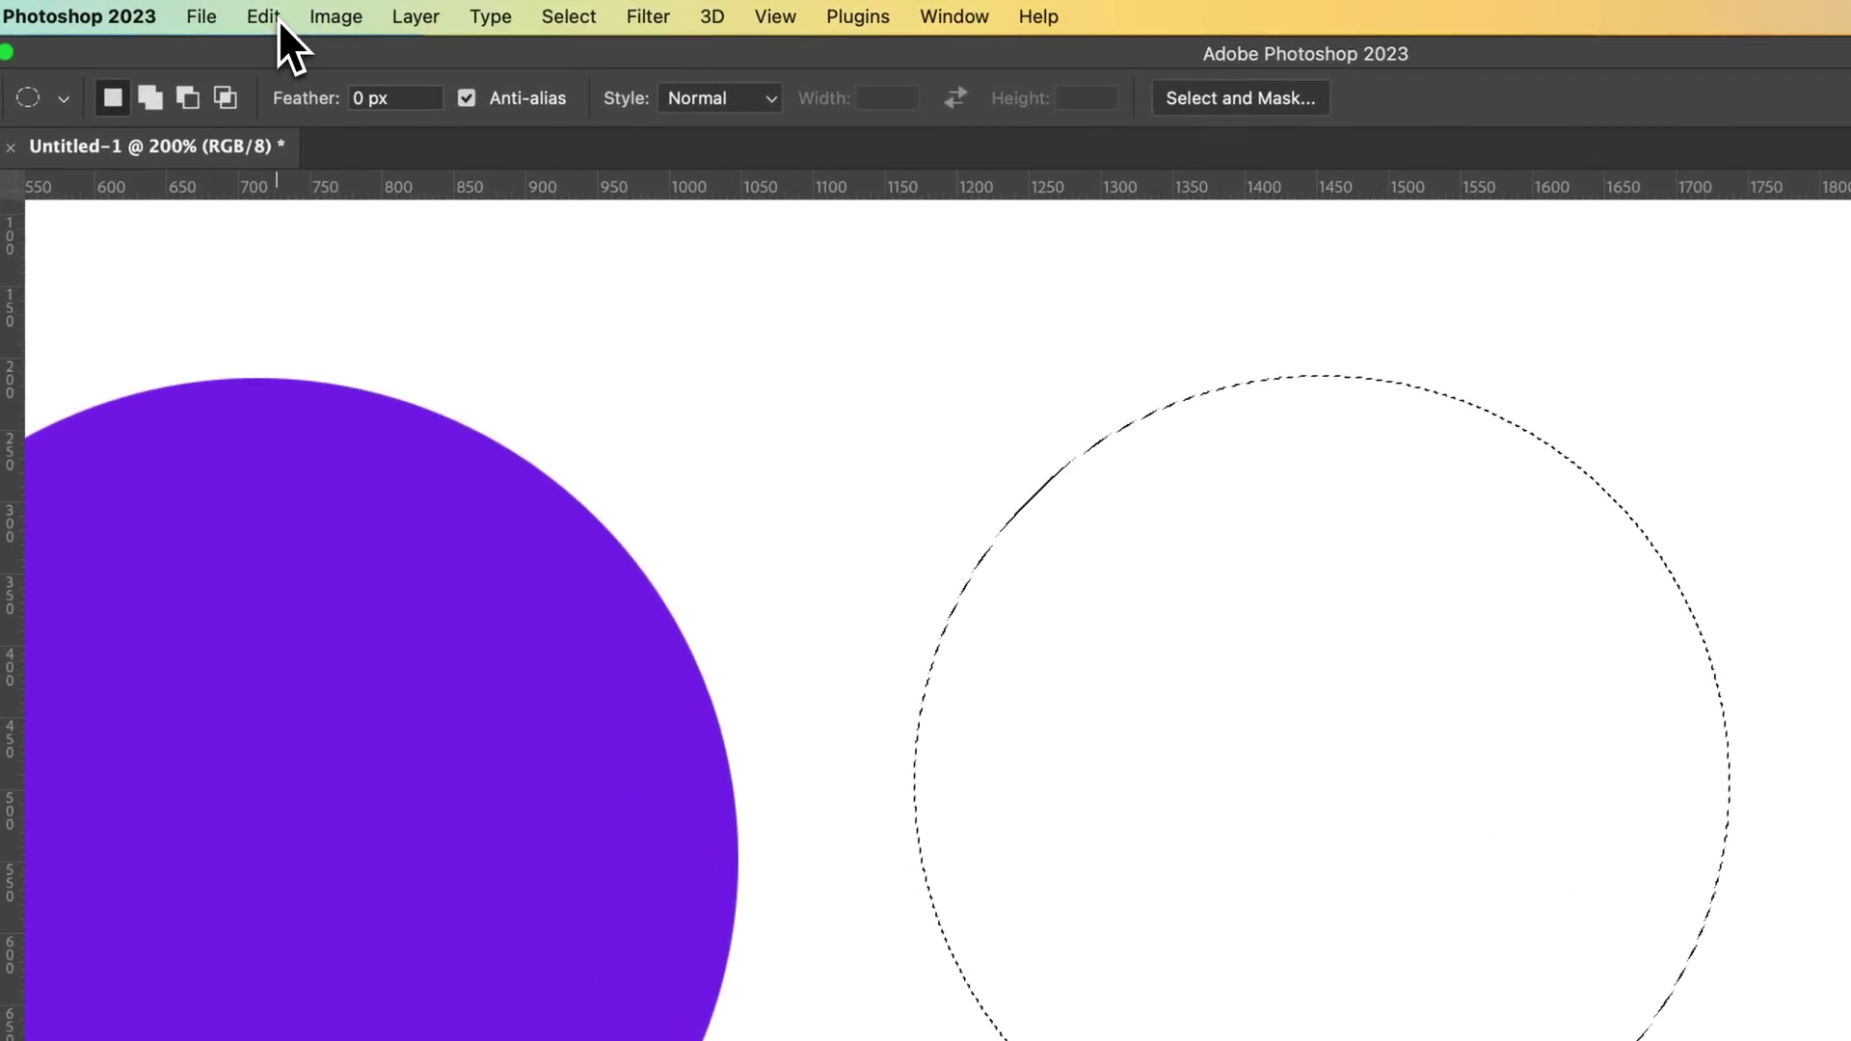
# - Stroke the second circular selection with a 10 px red (#ff0808) outline
pyautogui.click(279, 22)
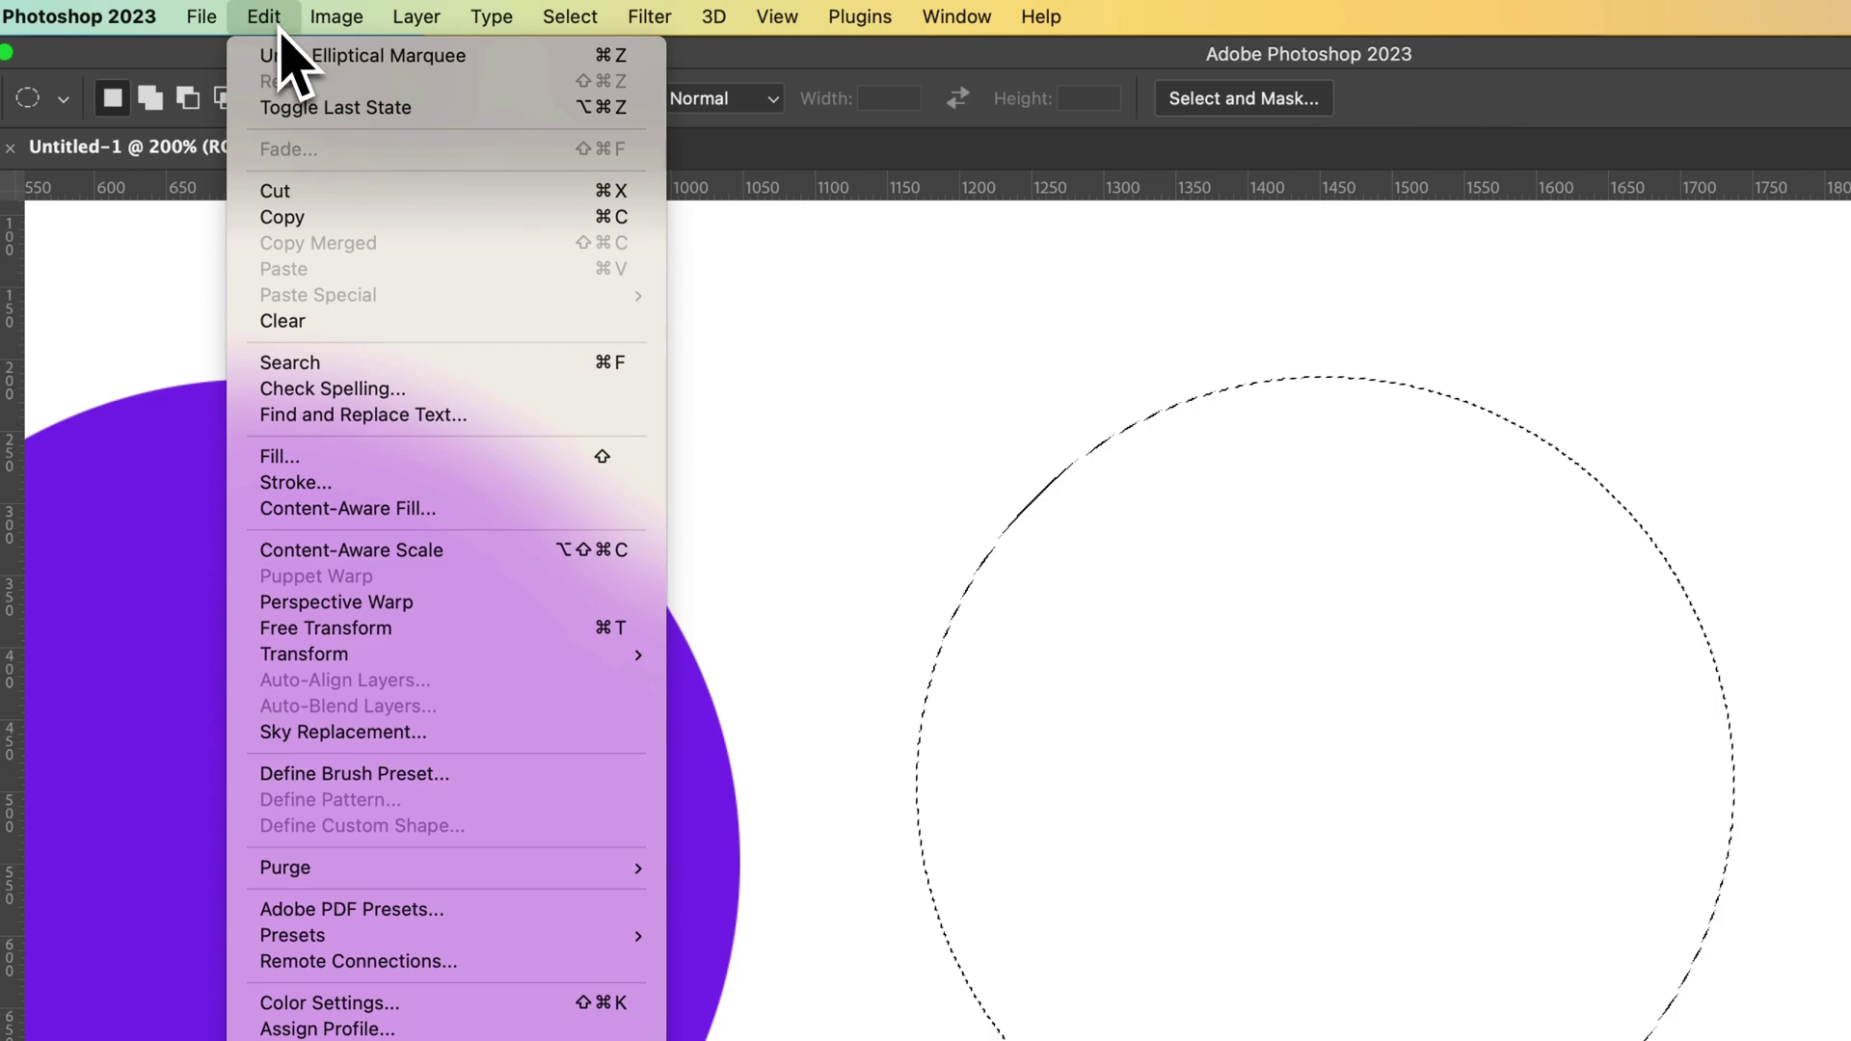
pyautogui.click(372, 487)
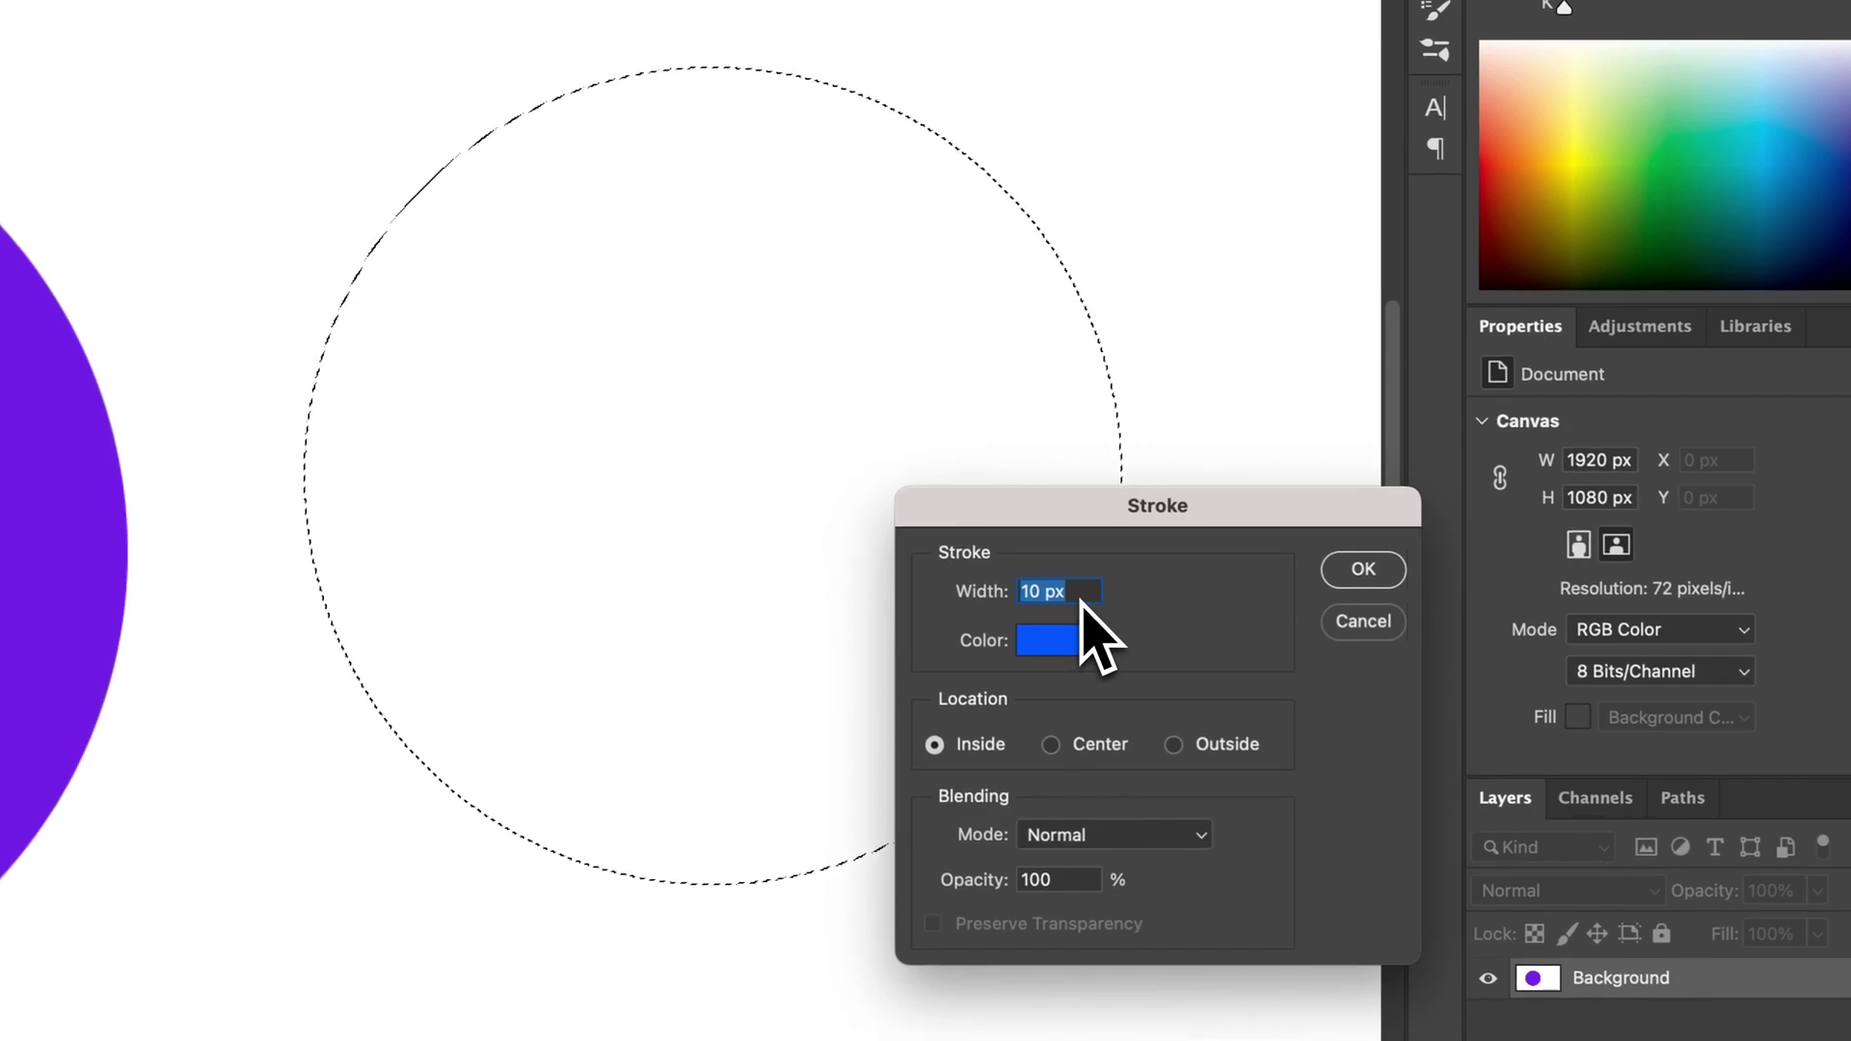
pyautogui.click(1061, 641)
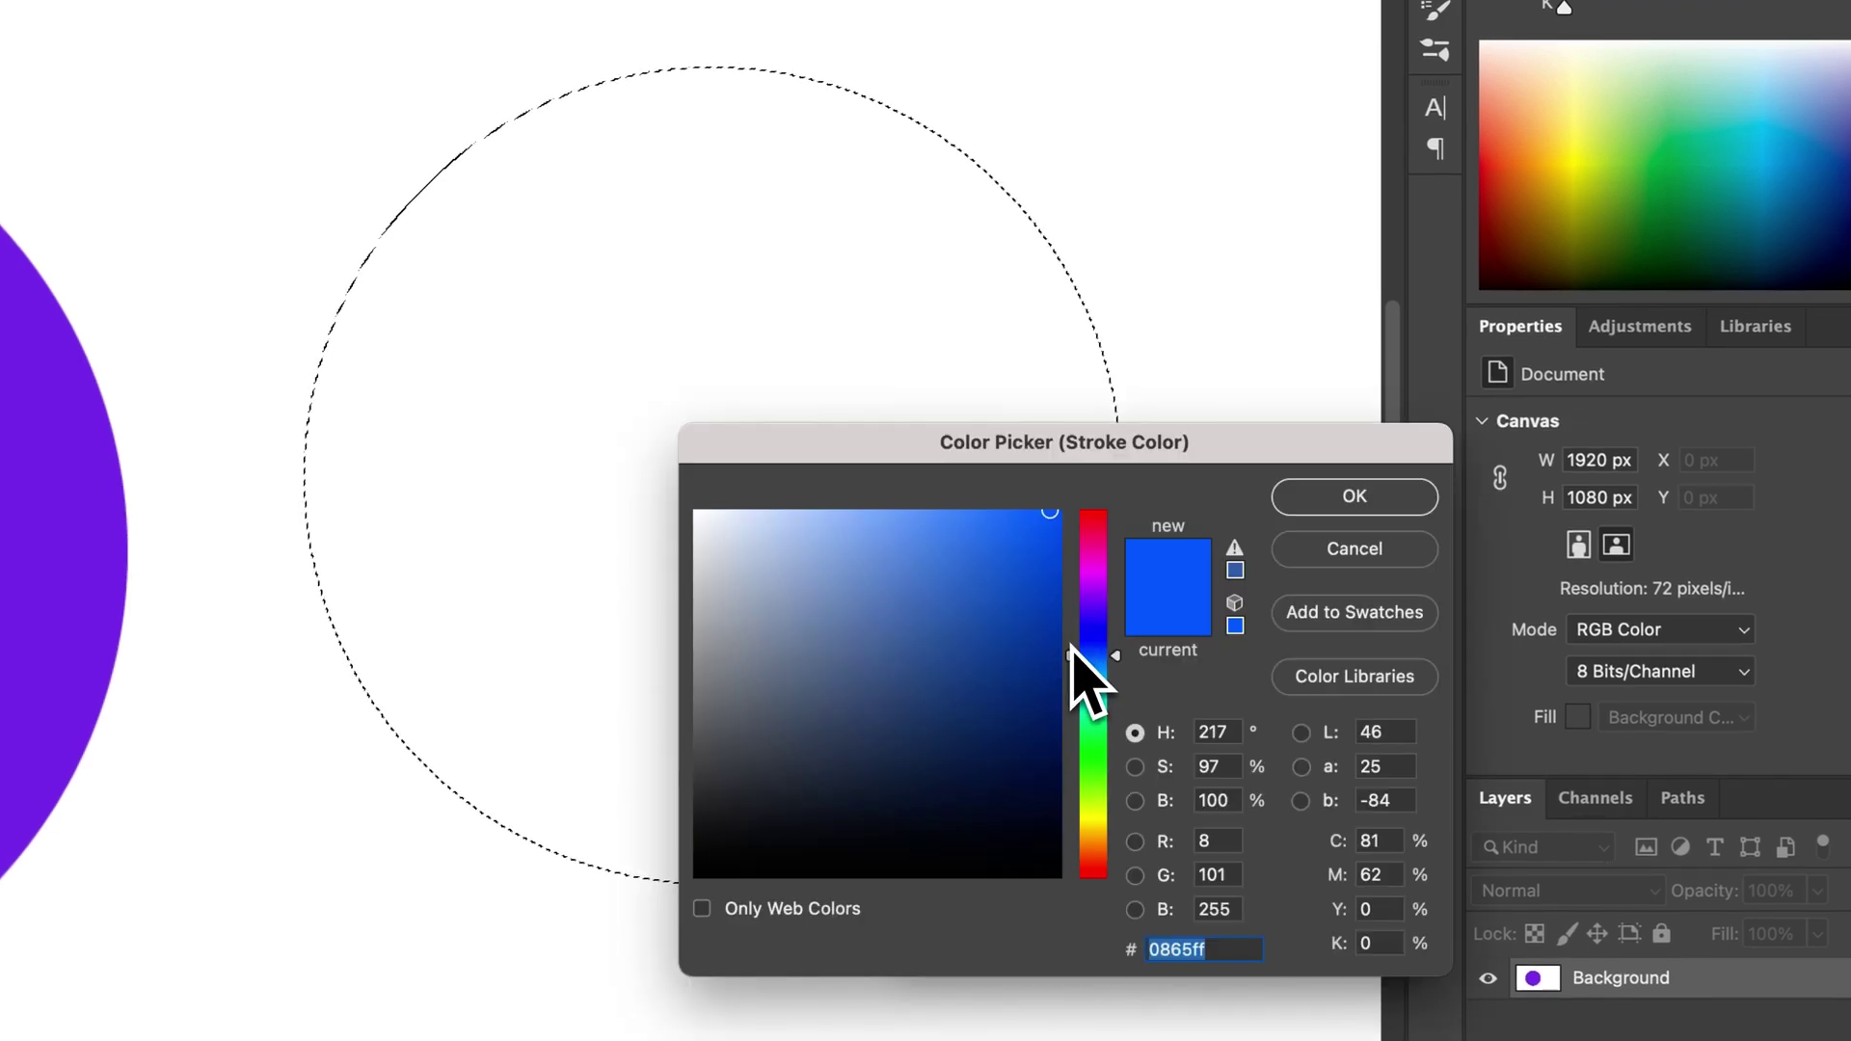
pyautogui.click(1097, 727)
pyautogui.moveTo(1097, 727); pyautogui.dragTo(1106, 512)
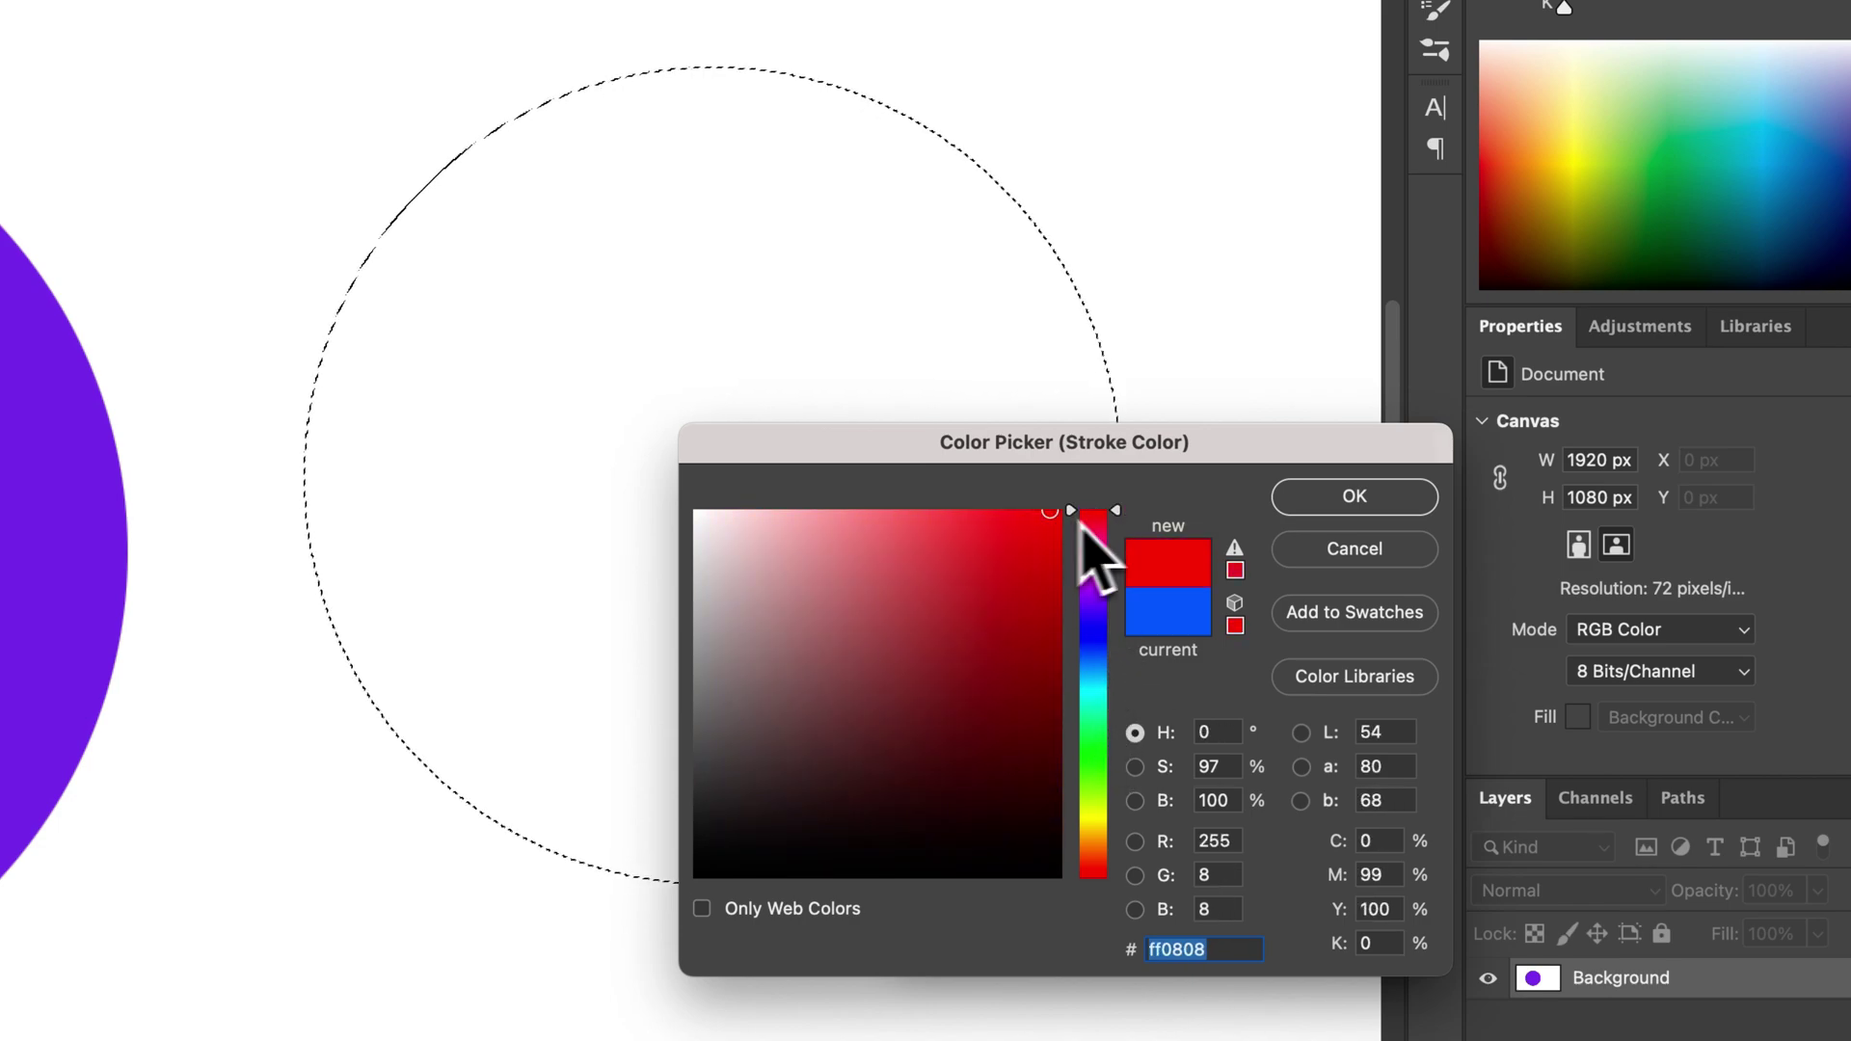
pyautogui.click(1353, 498)
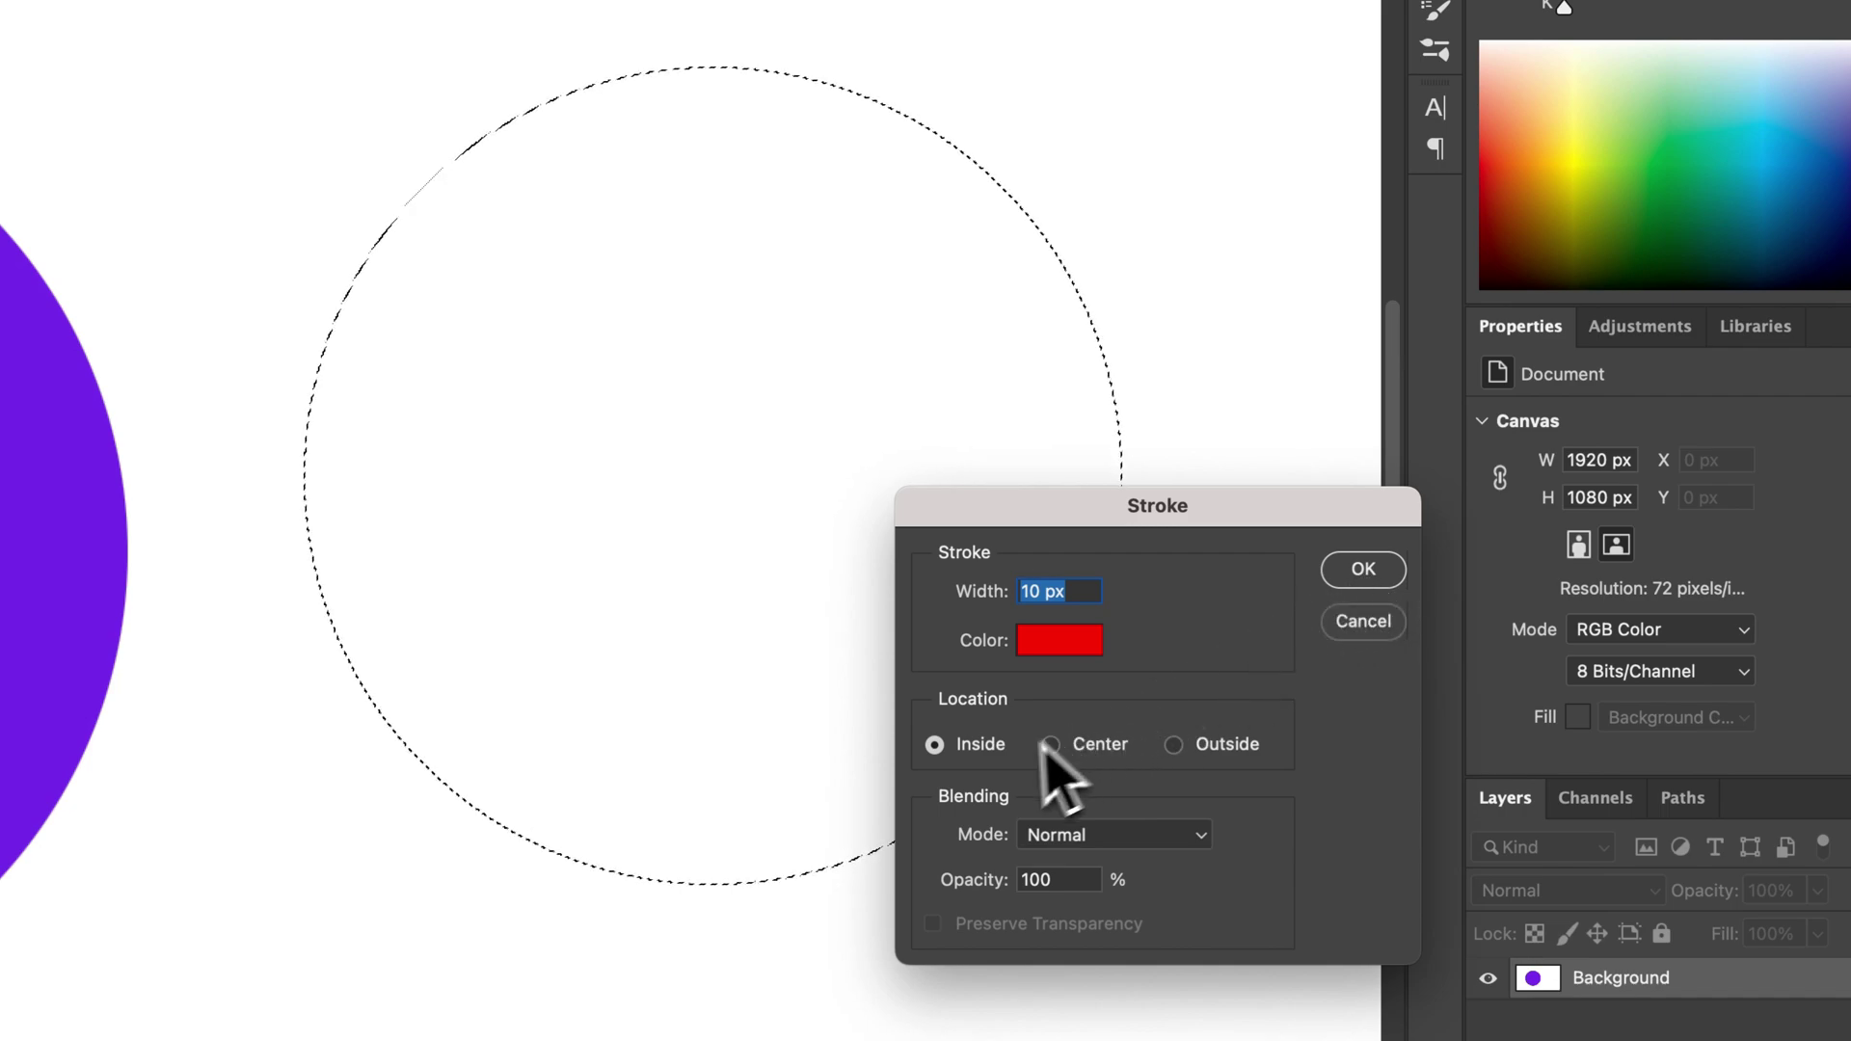
pyautogui.click(1363, 570)
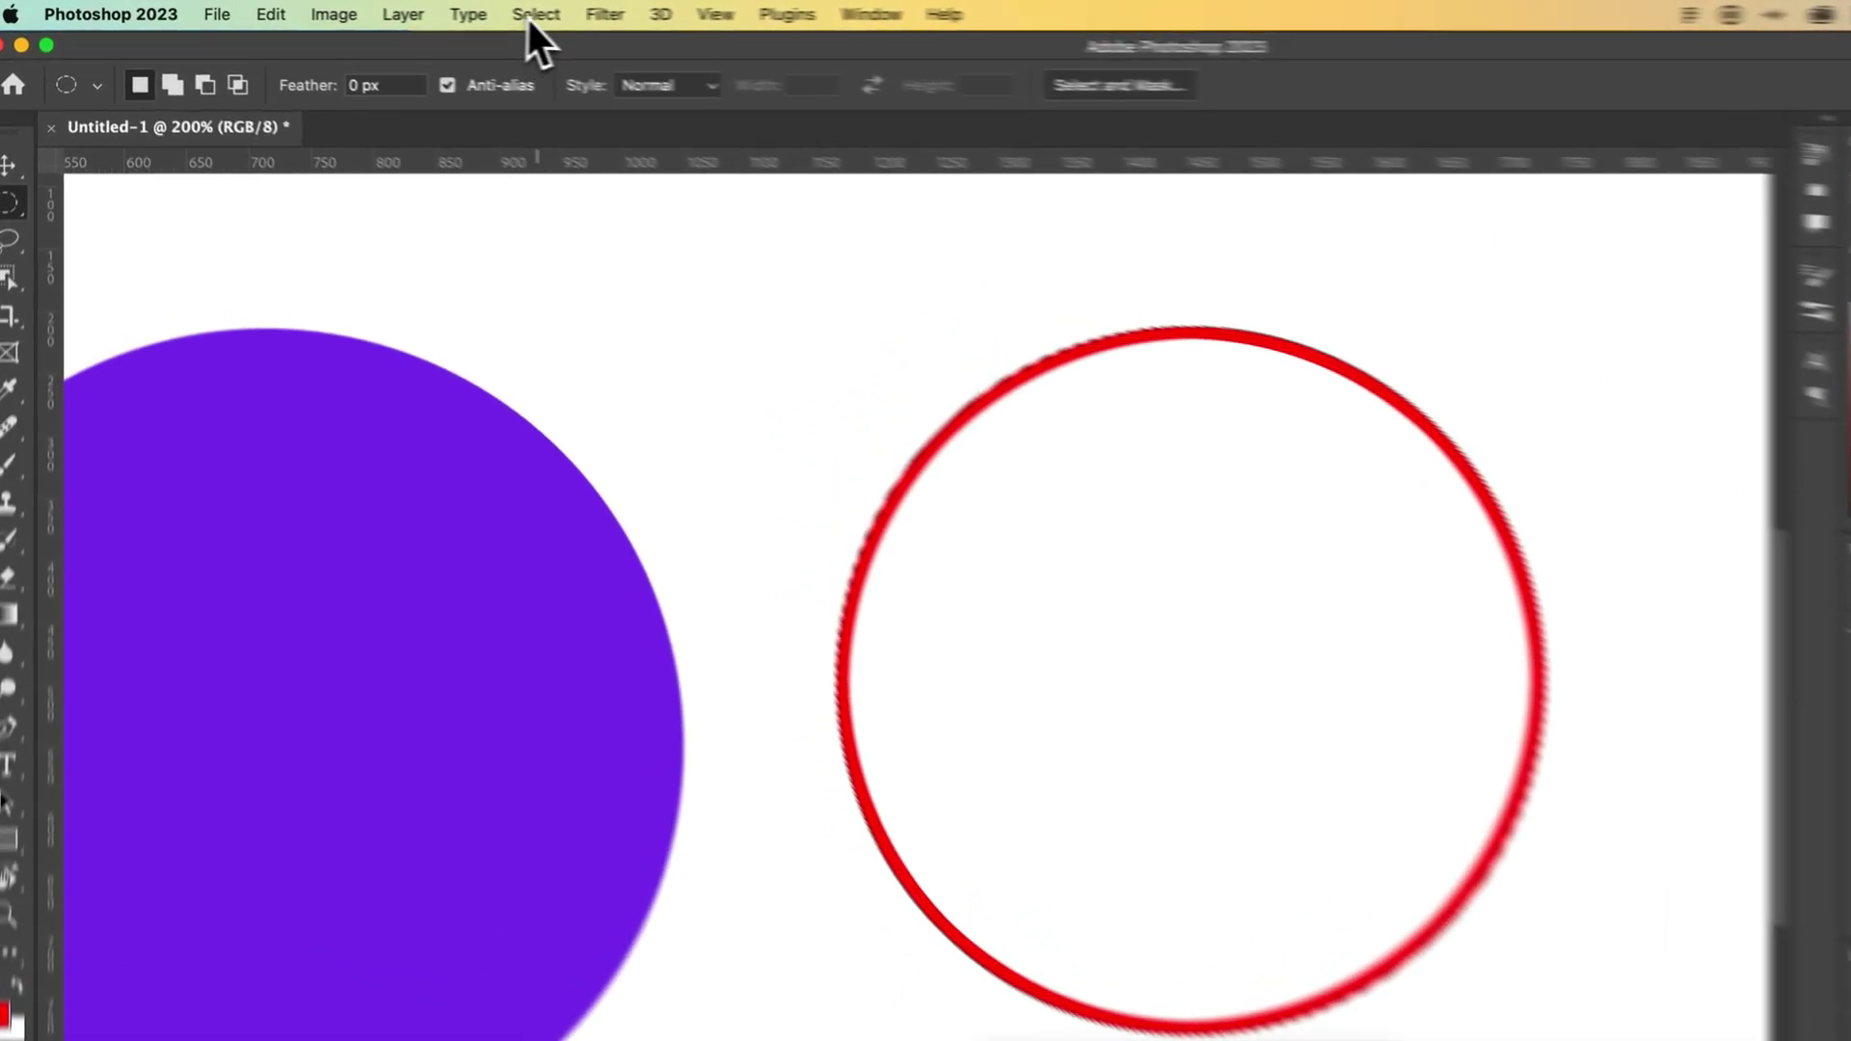
# - Remove the selection outline from the red ring using Select > Deselect
pyautogui.click(430, 10)
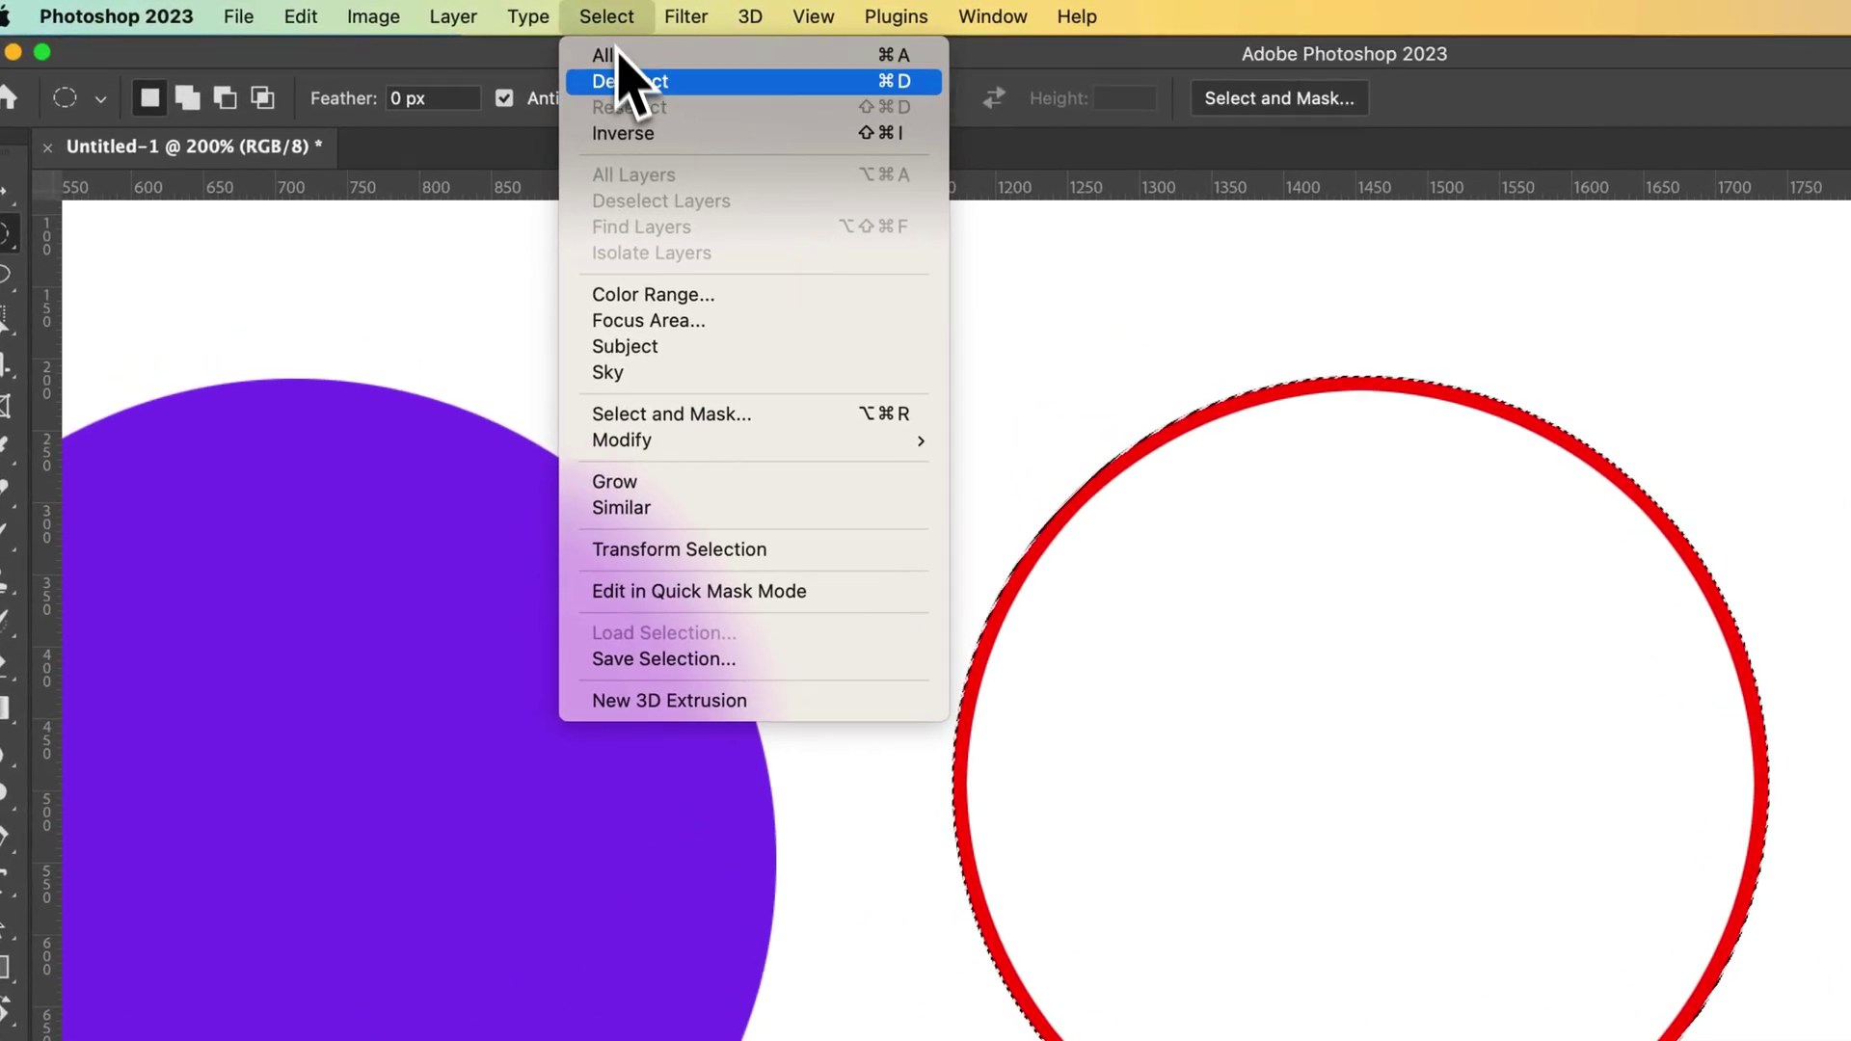
pyautogui.click(631, 84)
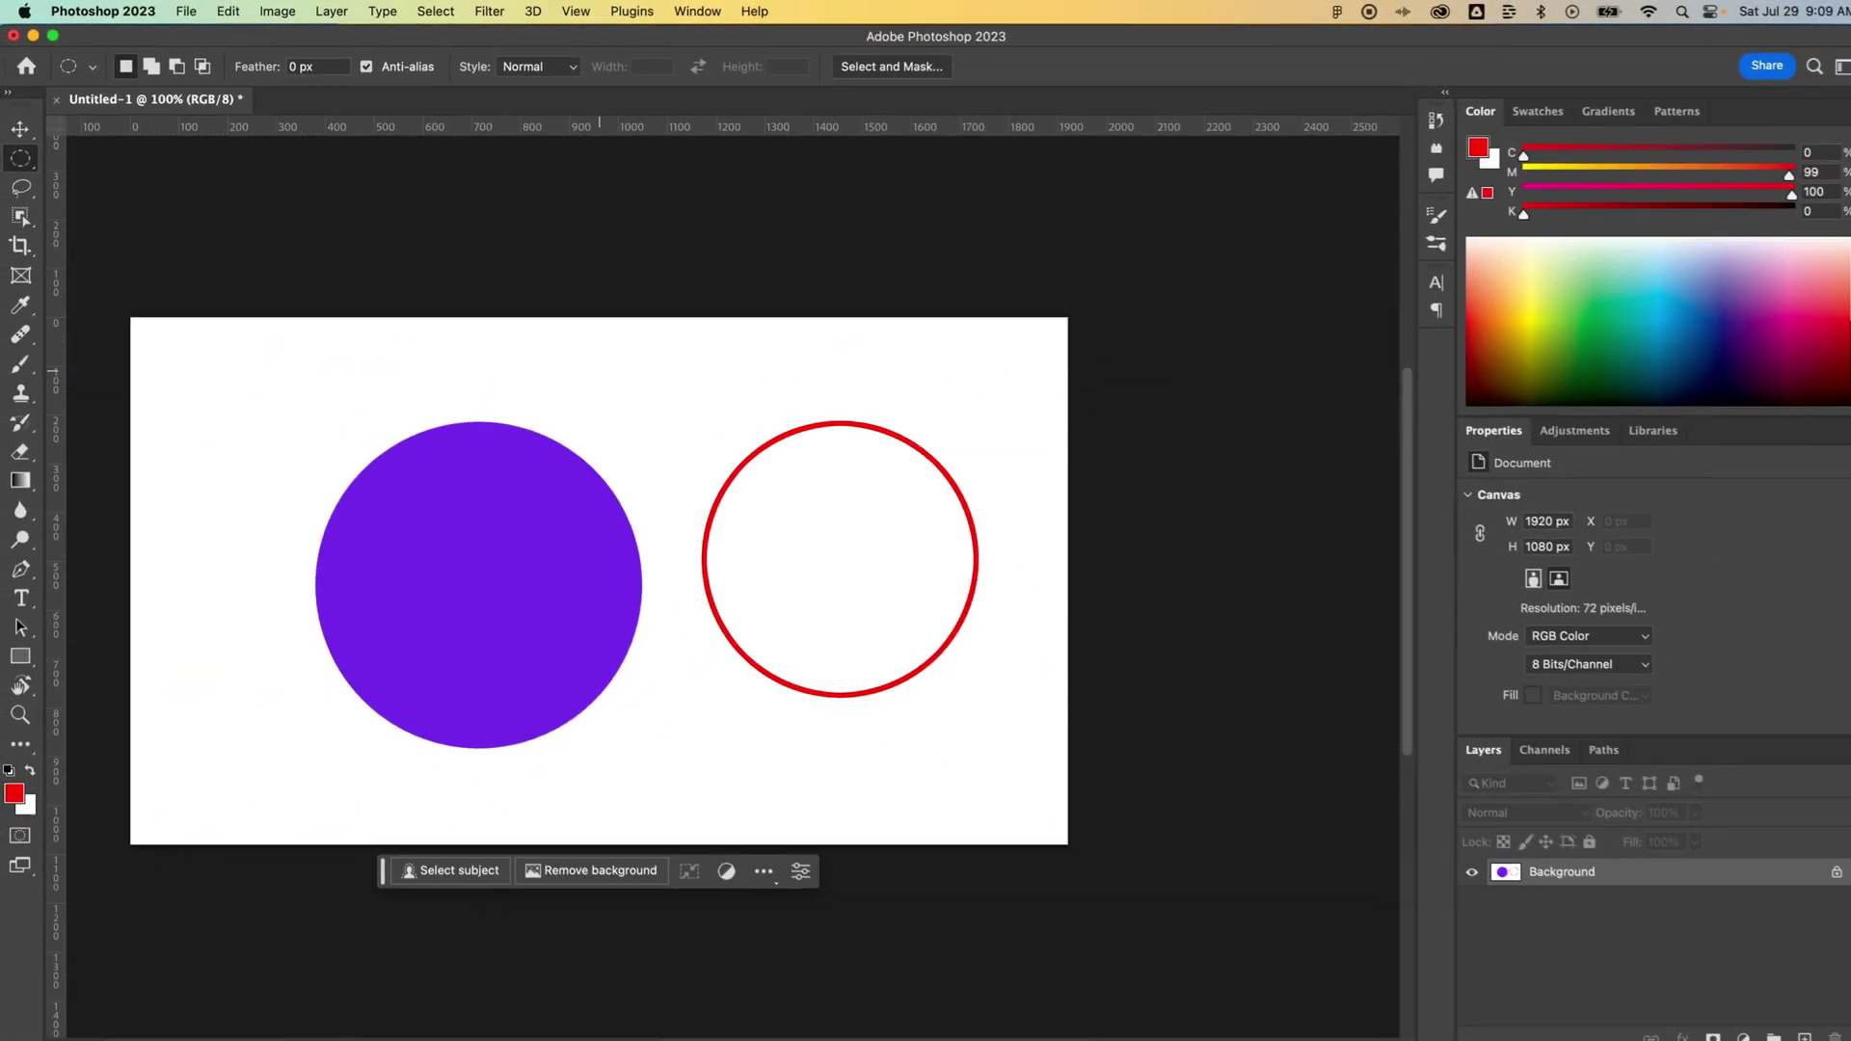
pyautogui.moveTo(634, 430); pyautogui.dragTo(689, 419)
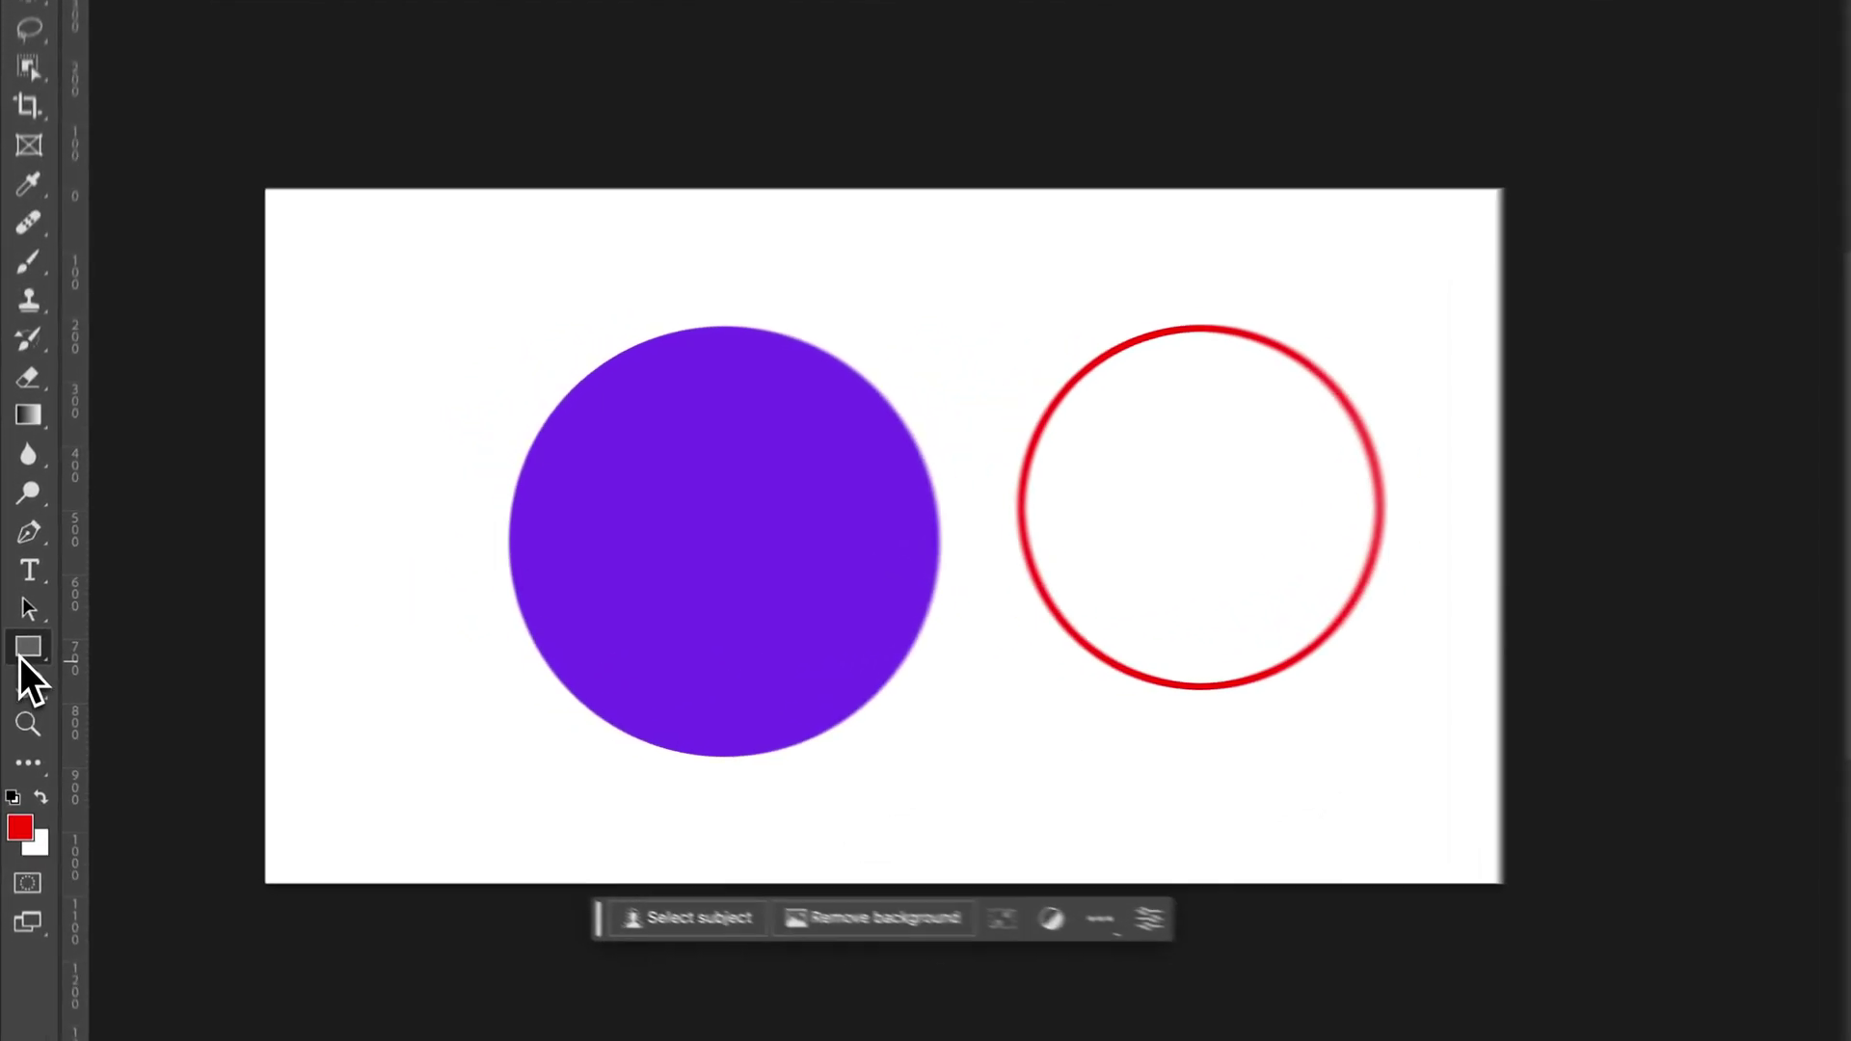
# - Make the Move Tool the active tool
pyautogui.rightClick(20, 652)
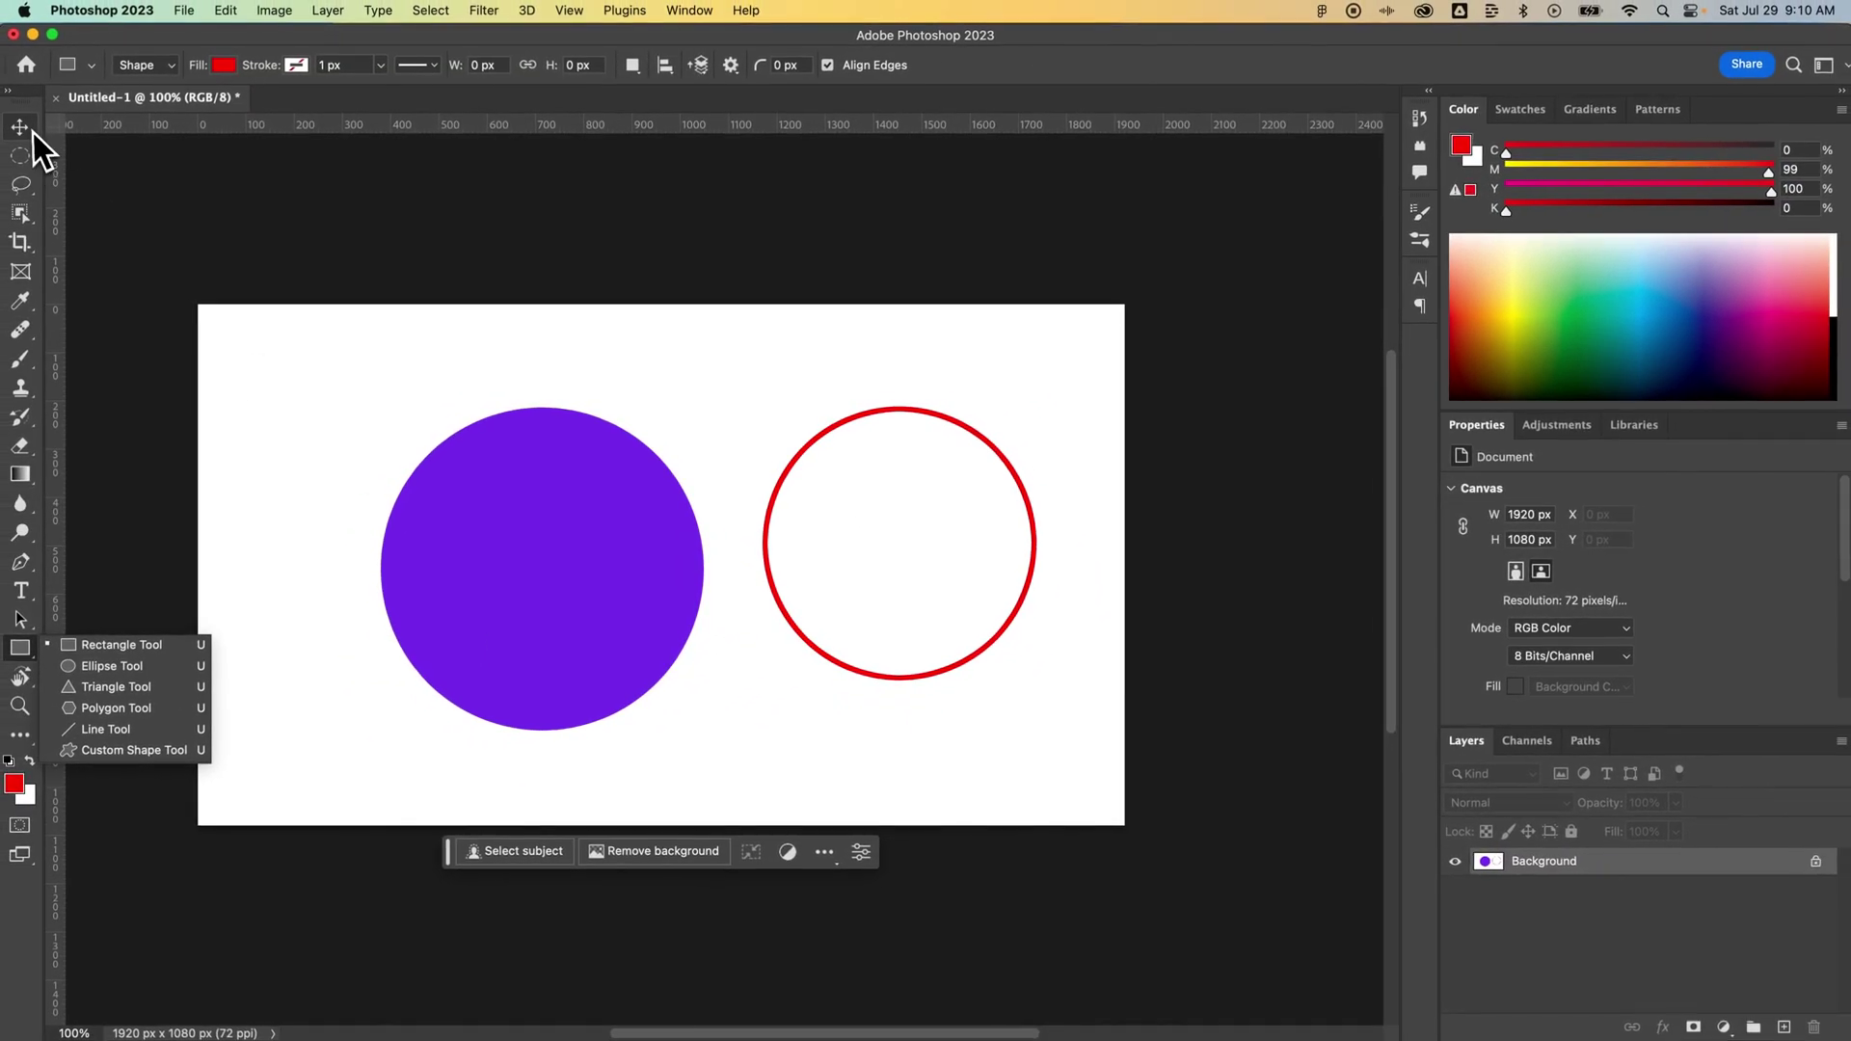
pyautogui.click(32, 132)
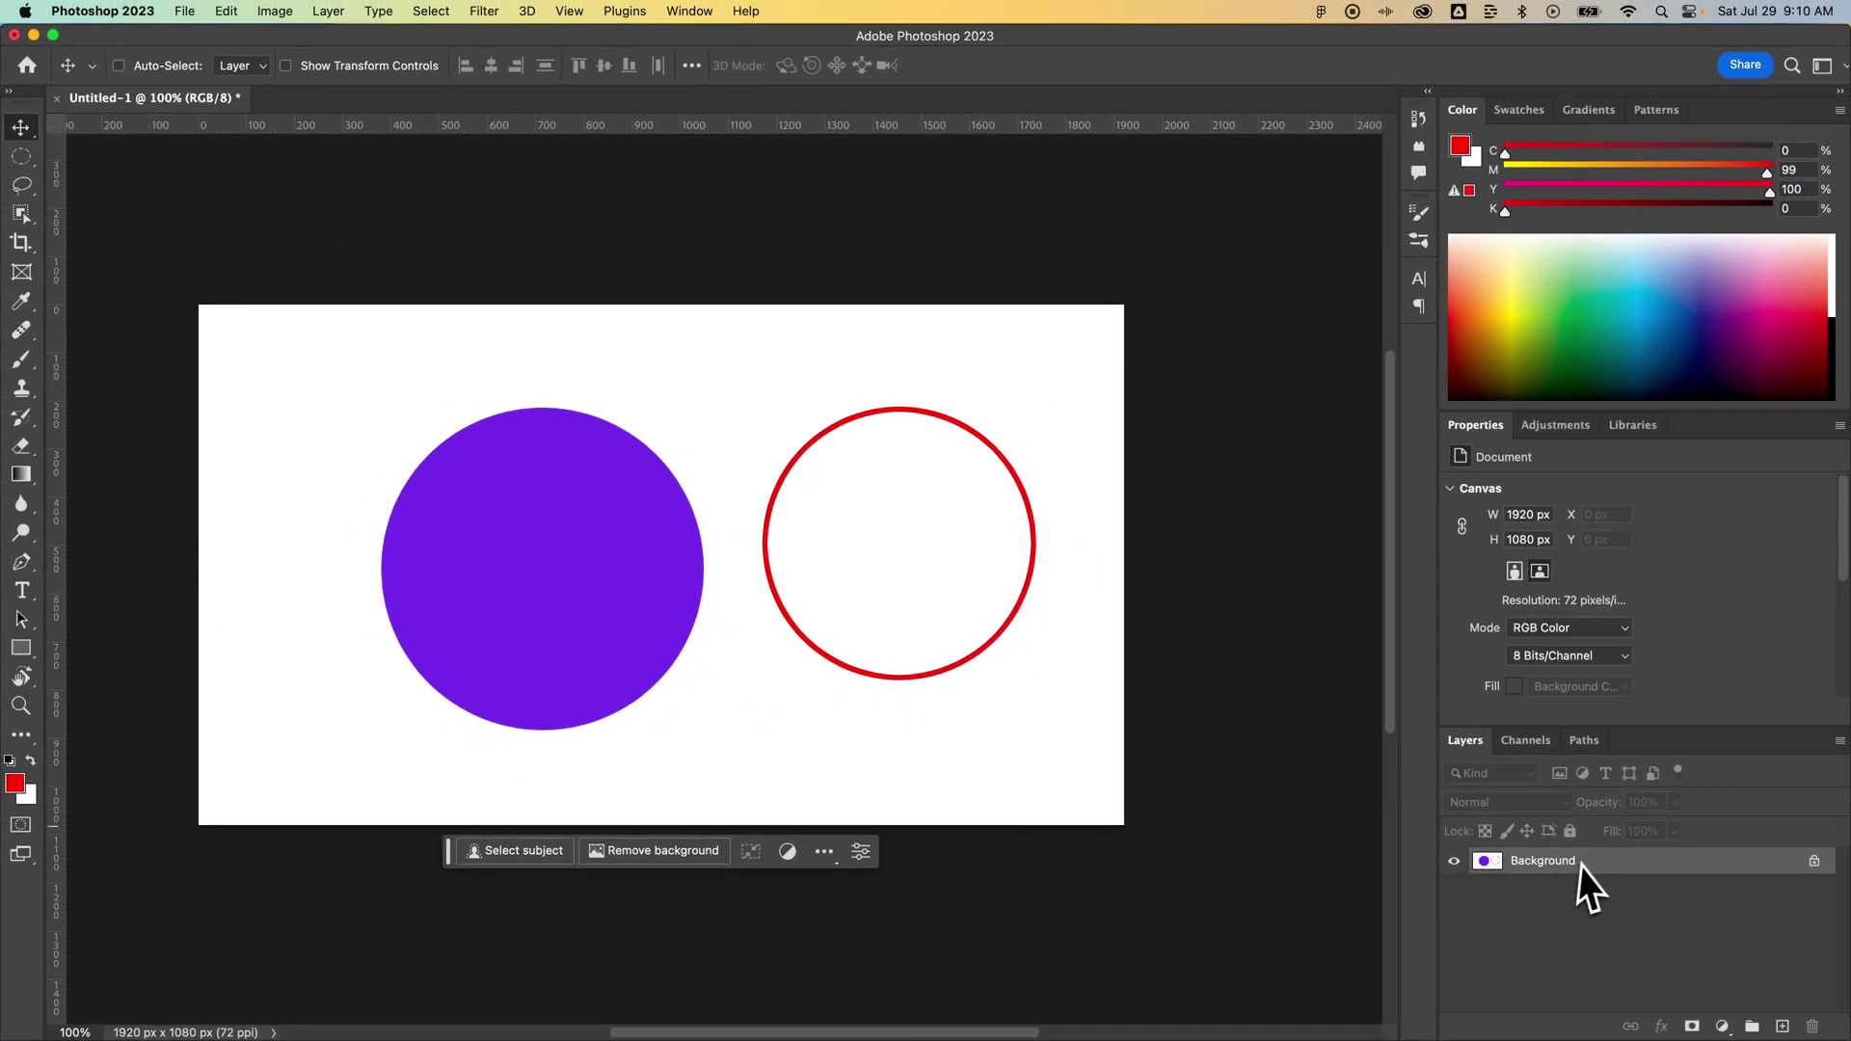